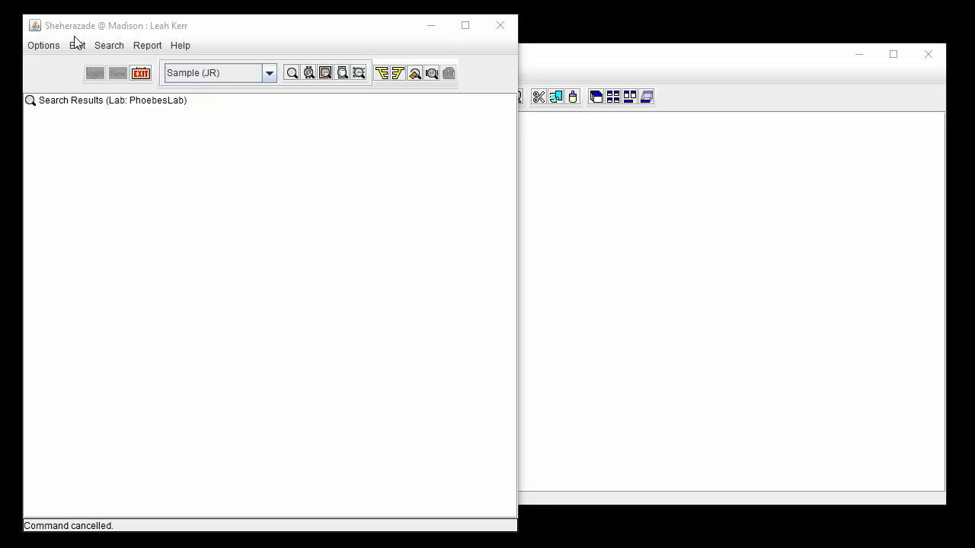
- Open a new blank Citation (CI) view on the board and reposition its window
left_click(37, 47)
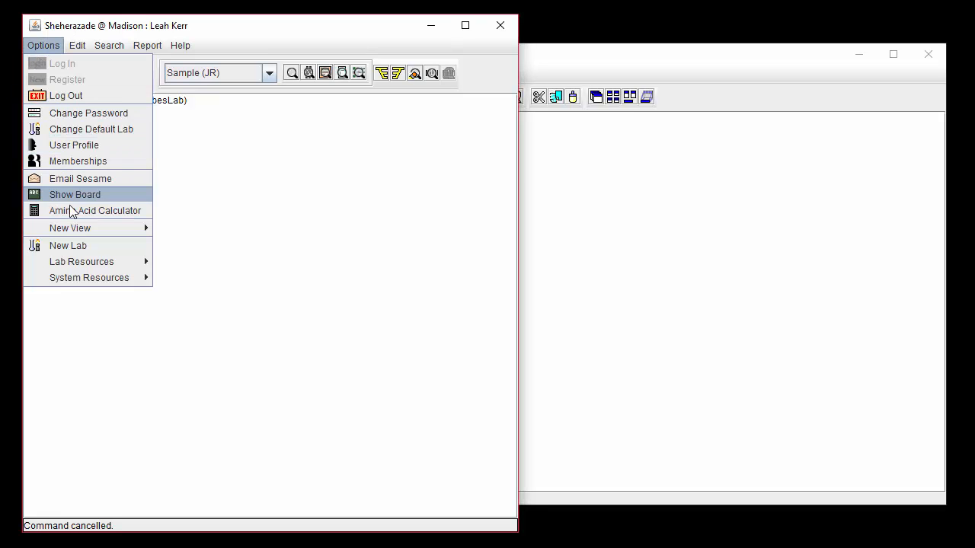
mouse_move(111, 226)
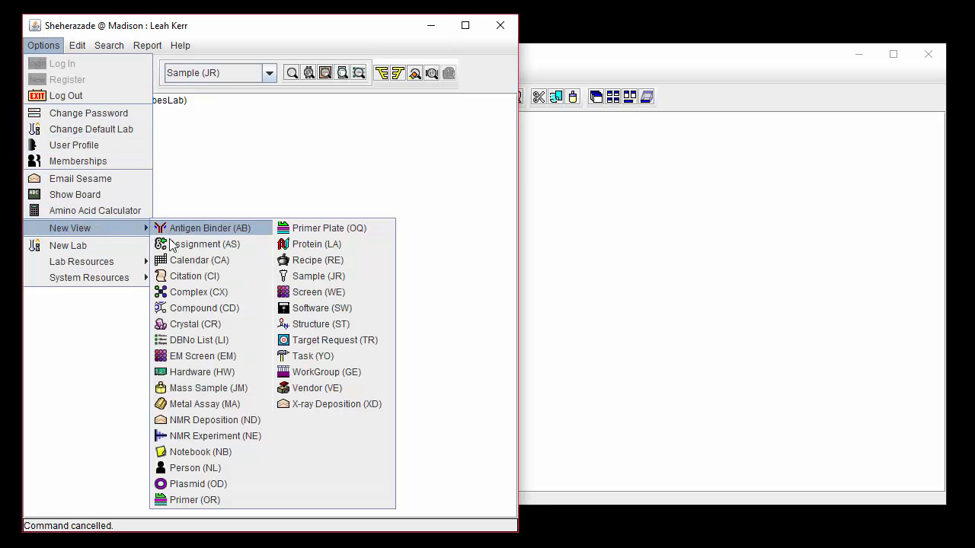
left_click(176, 277)
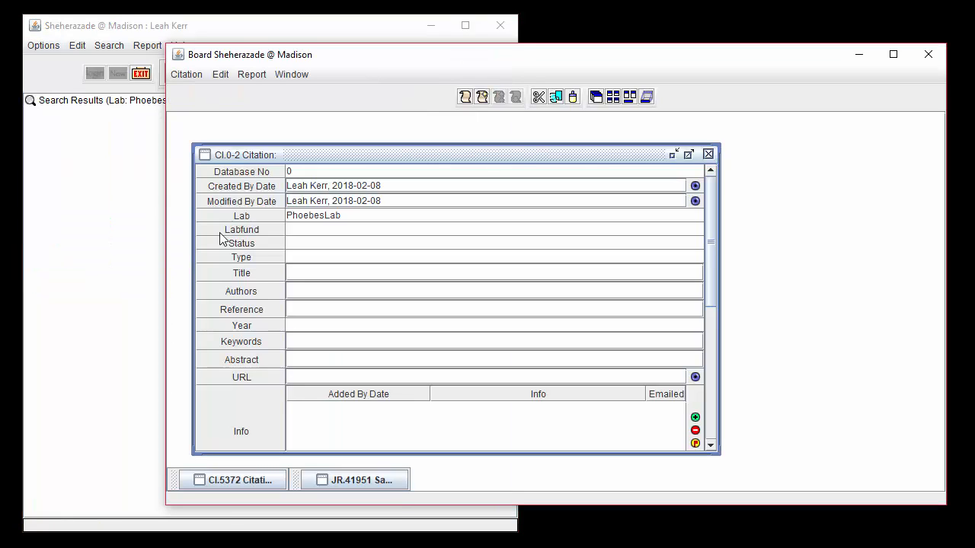
left_click_drag(288, 155, 272, 131)
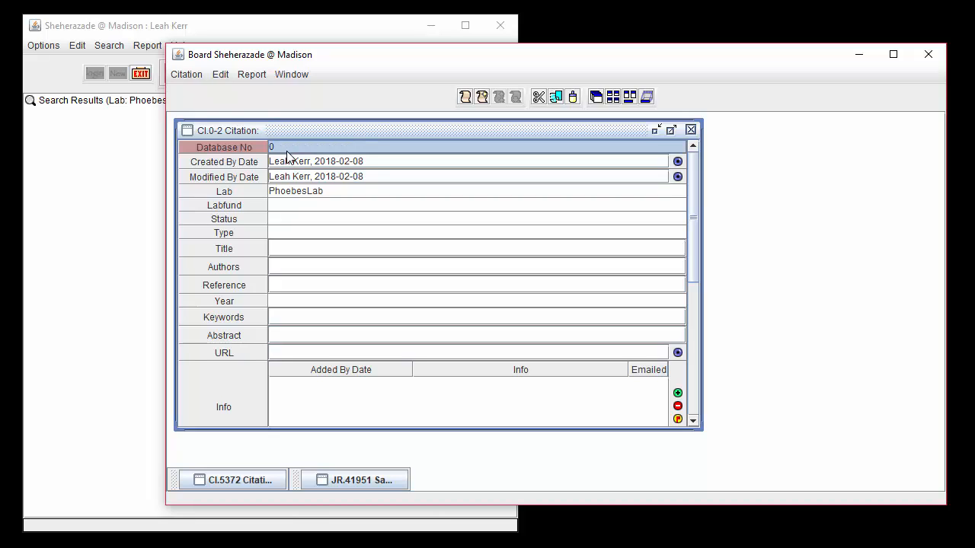
- Set the new citation's Labfund to "8726: Labfunding 2"
left_click(314, 194)
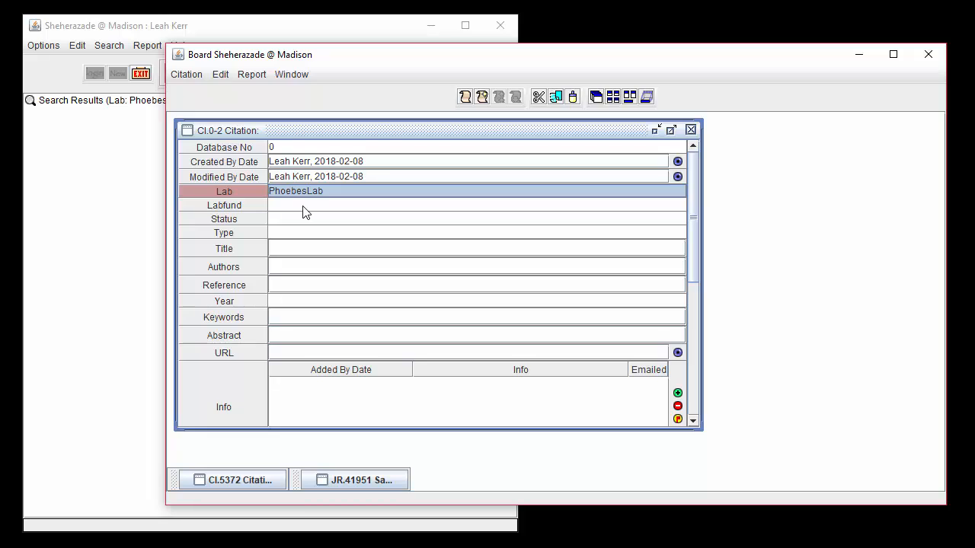
left_click(302, 207)
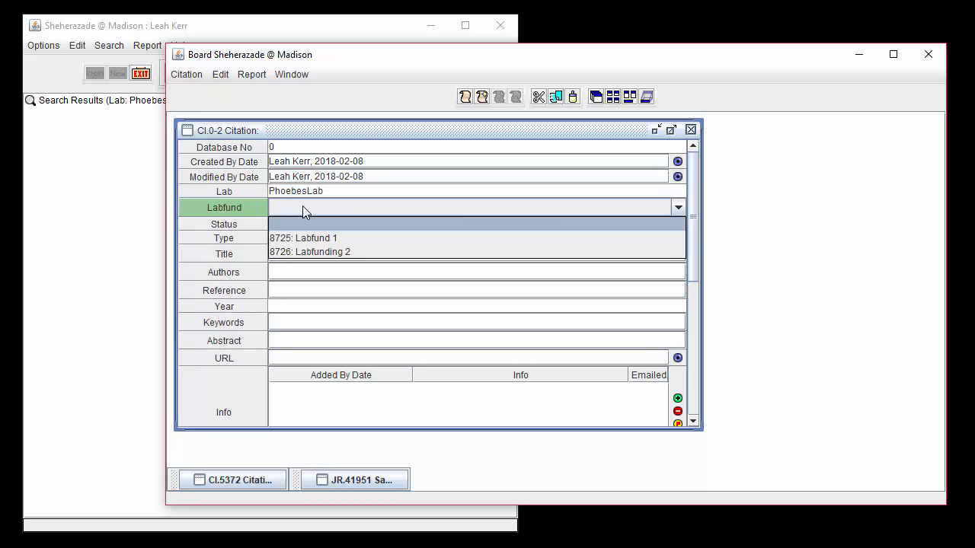
left_click(312, 252)
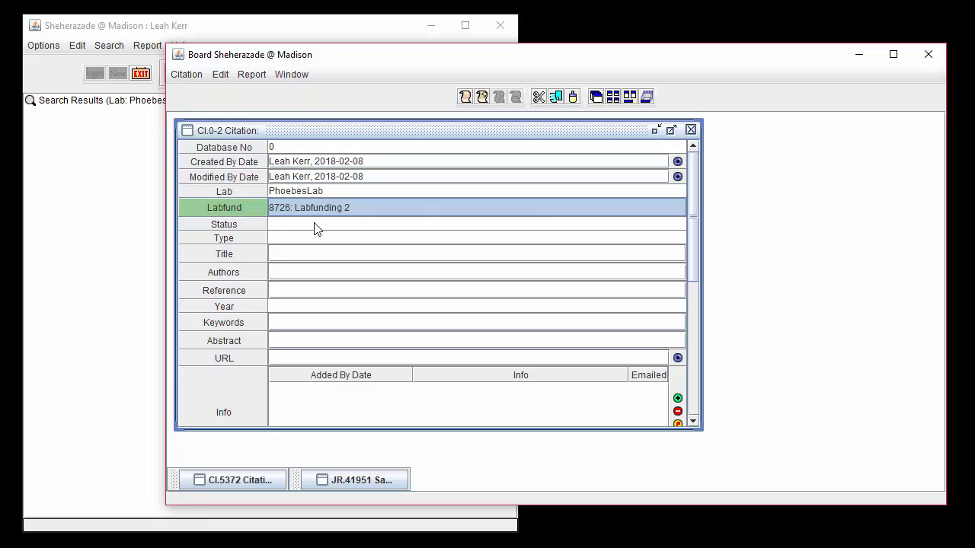
- Set the citation's status to Published and its type to Journal
left_click(316, 225)
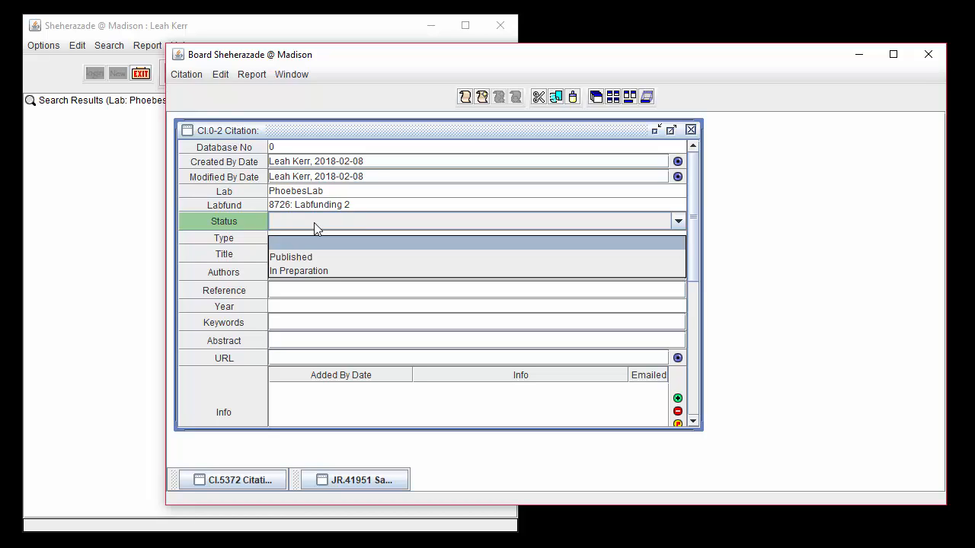
left_click(337, 257)
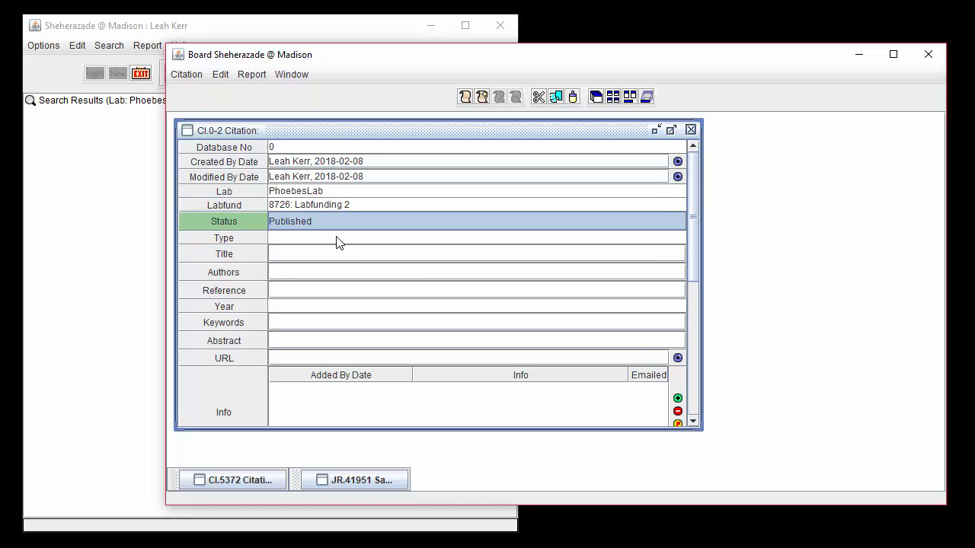
left_click(340, 238)
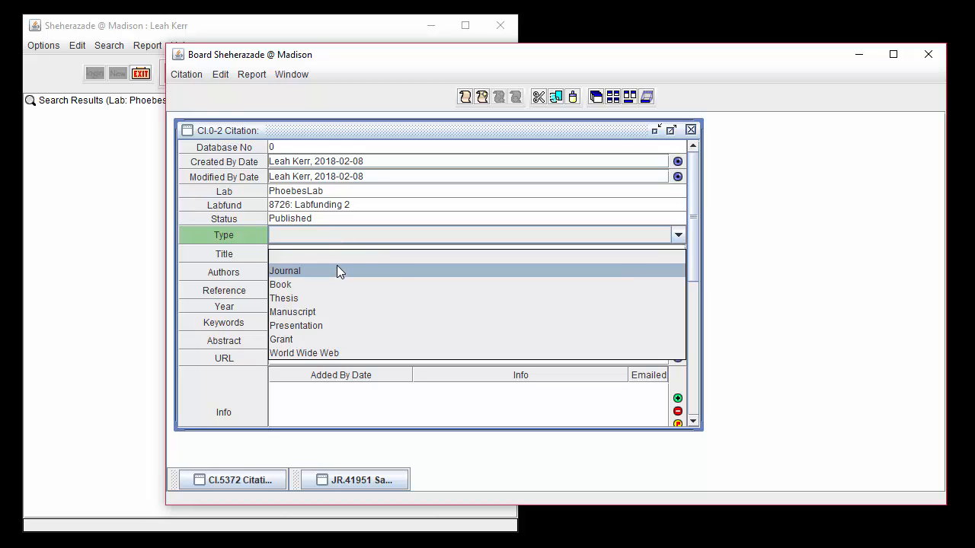
left_click(338, 270)
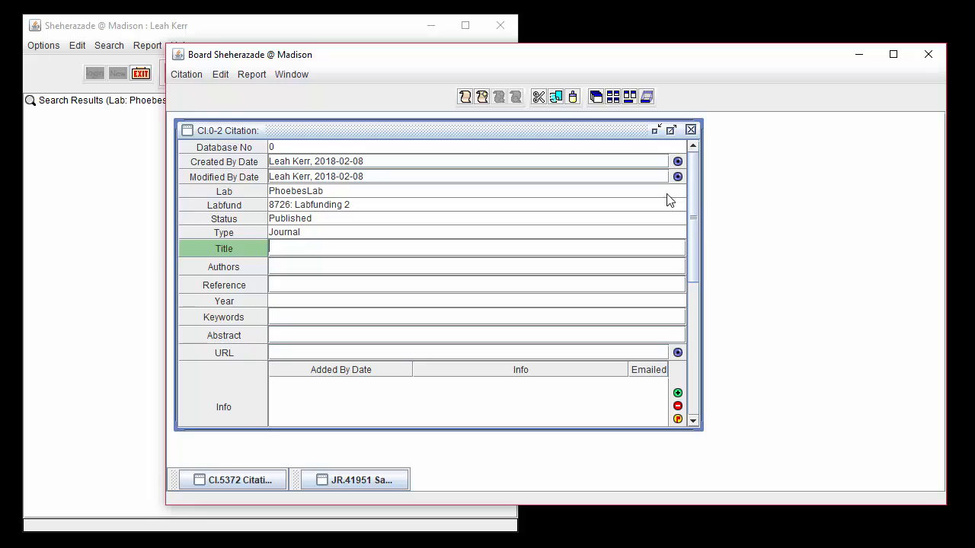
- Enter the title "Crystal structure of an eIF4G-like protein from Danio rerio" and paste the list of author names into Authors
type("Crystal structure of an eIF4G-like protein from Danio rerio")
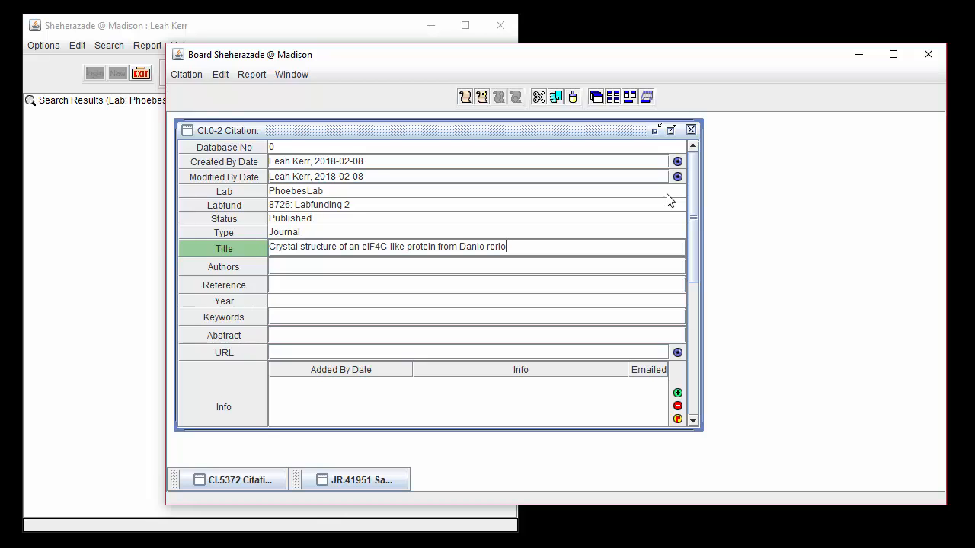
left_click(332, 266)
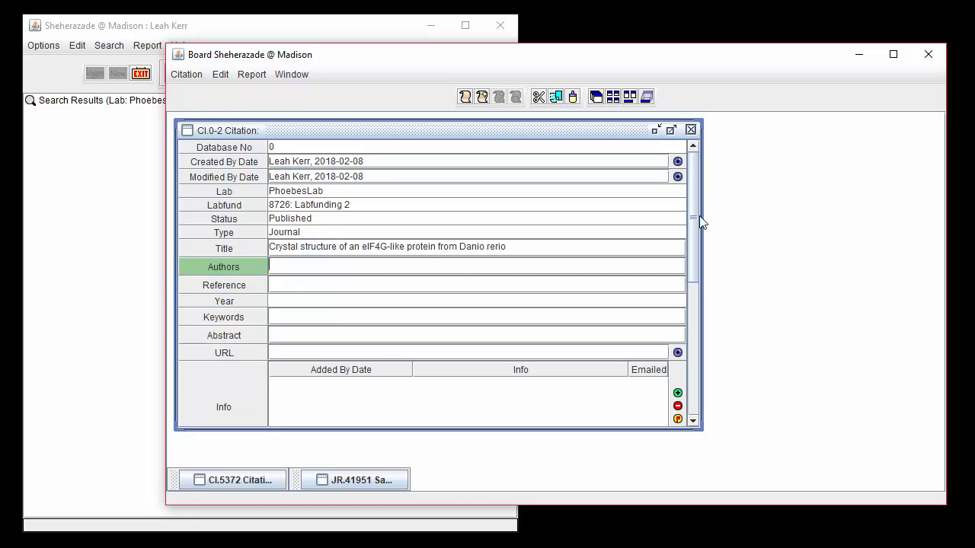
type("Bae E, Bitto E, Bingman CA, McCoy JG, Wesenberg GE, Phillips GN Jr")
key("Tab")
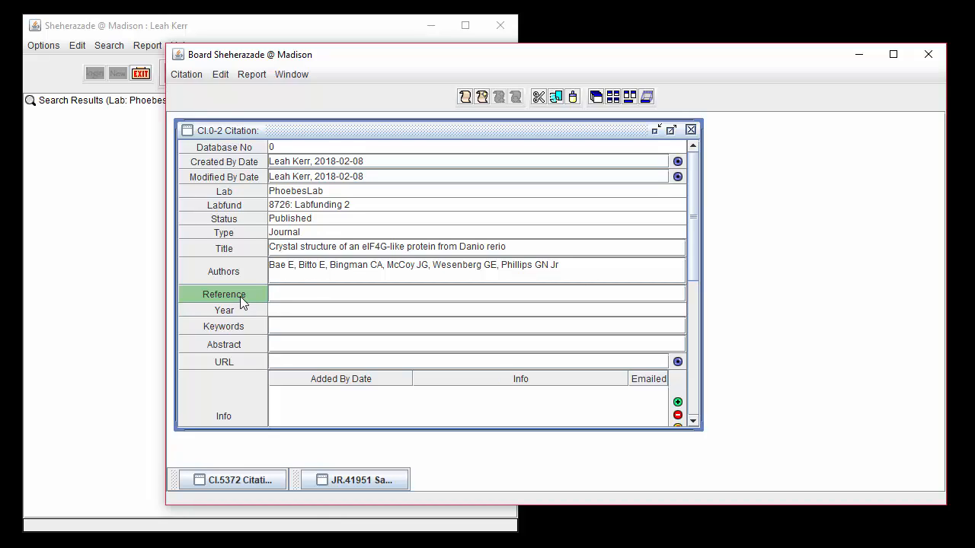
- Save the filled-in record as a new citation
left_click(186, 73)
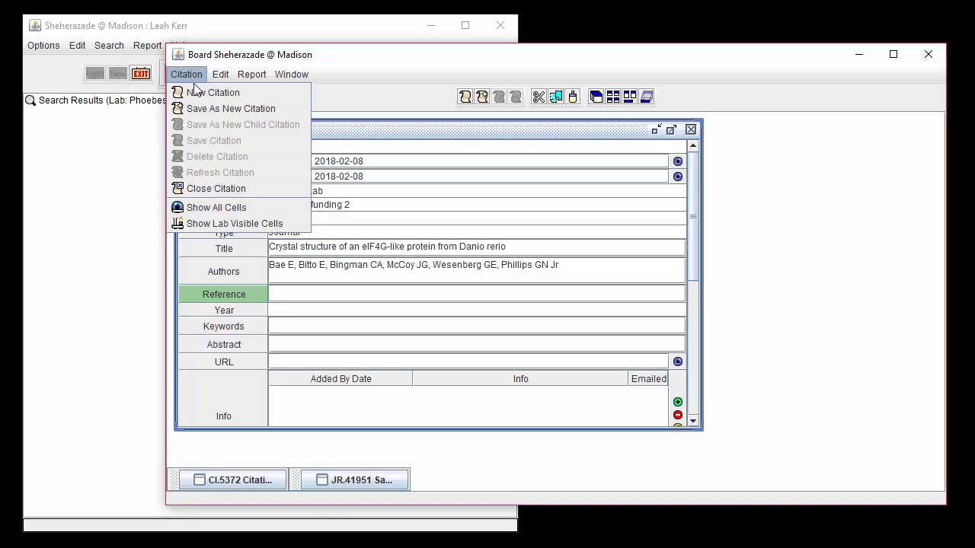
left_click(282, 109)
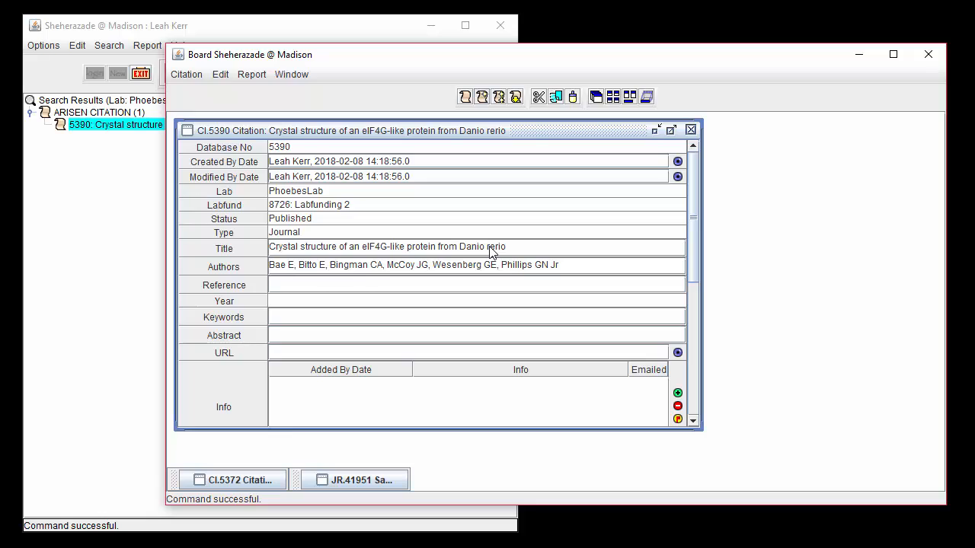
- Fill in the citation's reference as "Proteins, 78 (7): 18036" and its year as 2010
type("Proteins, 78 (7): 18036")
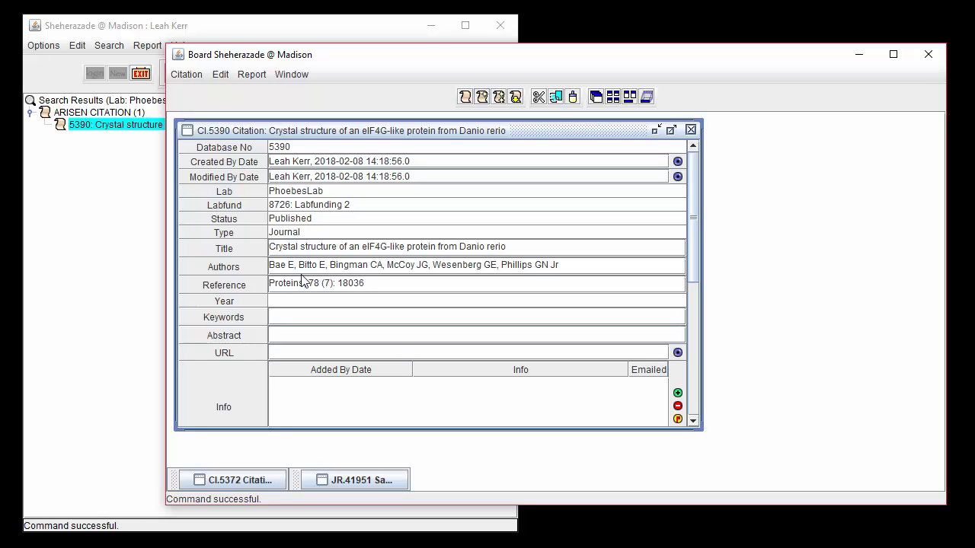
left_click(288, 304)
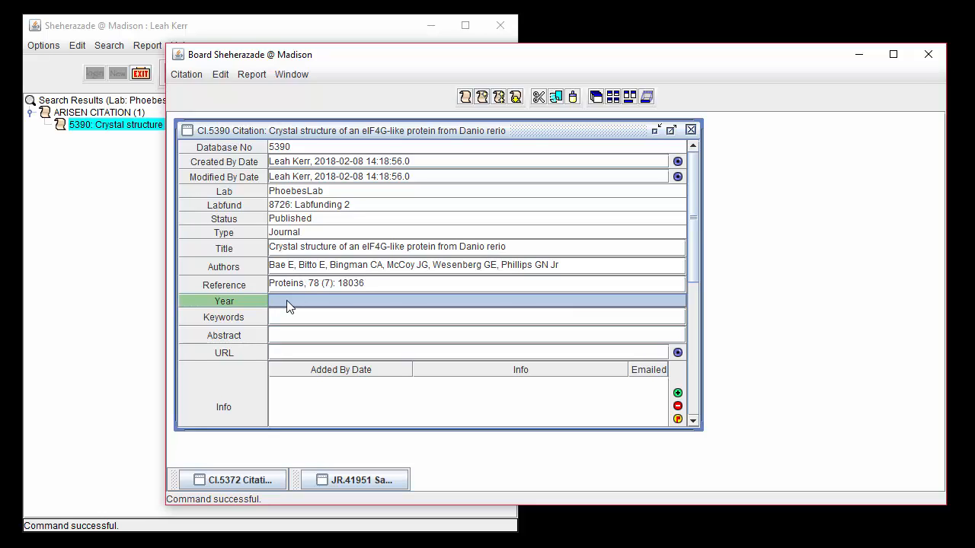
type("2010")
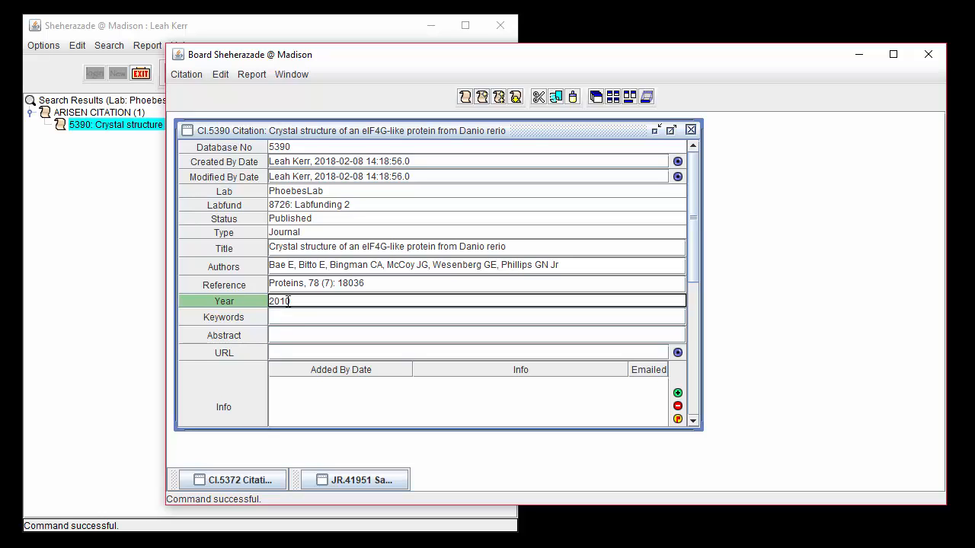
- Enter the keywords "Proteins, Crystal Structure, Zebrafish" for the citation
left_click(285, 313)
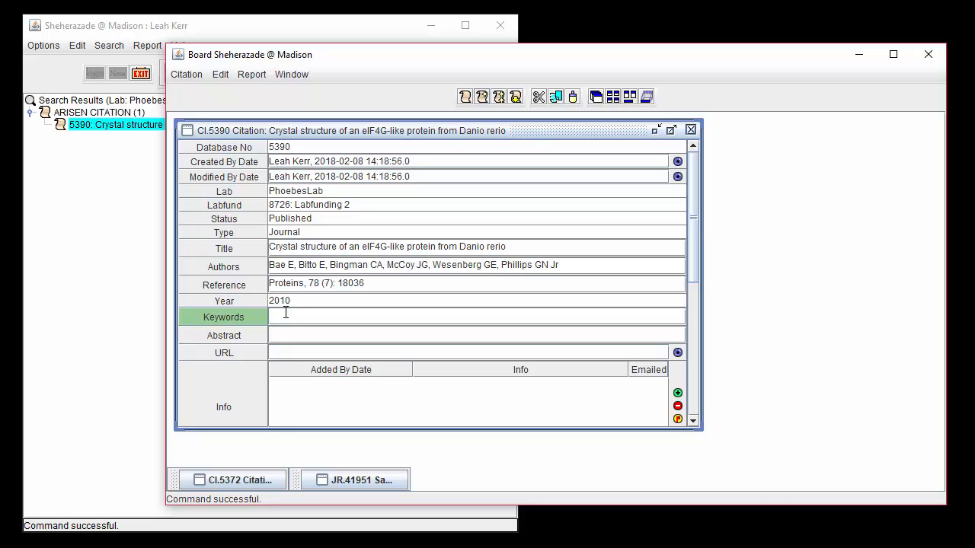
type("Proteins, Crystal Structure, Zebrafish")
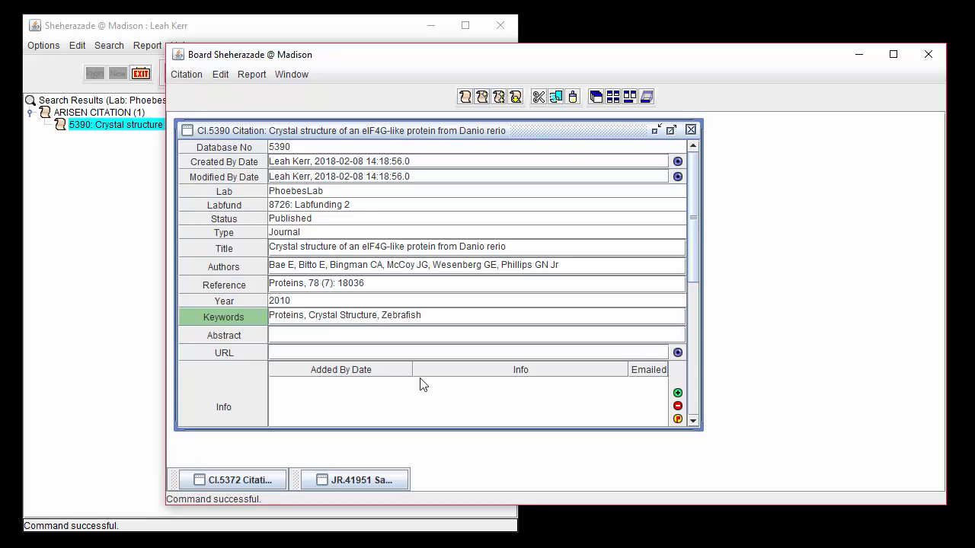
left_click(293, 332)
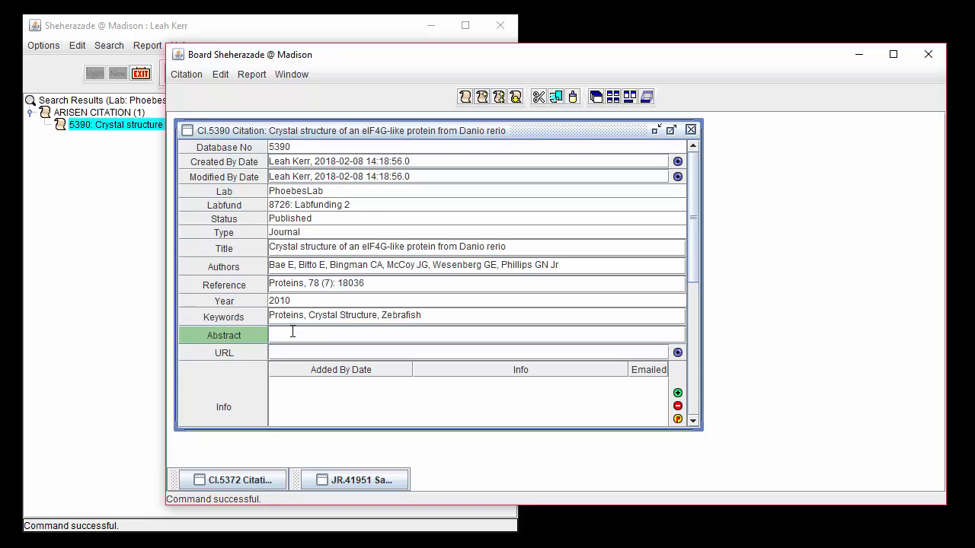
key("ctrl+v")
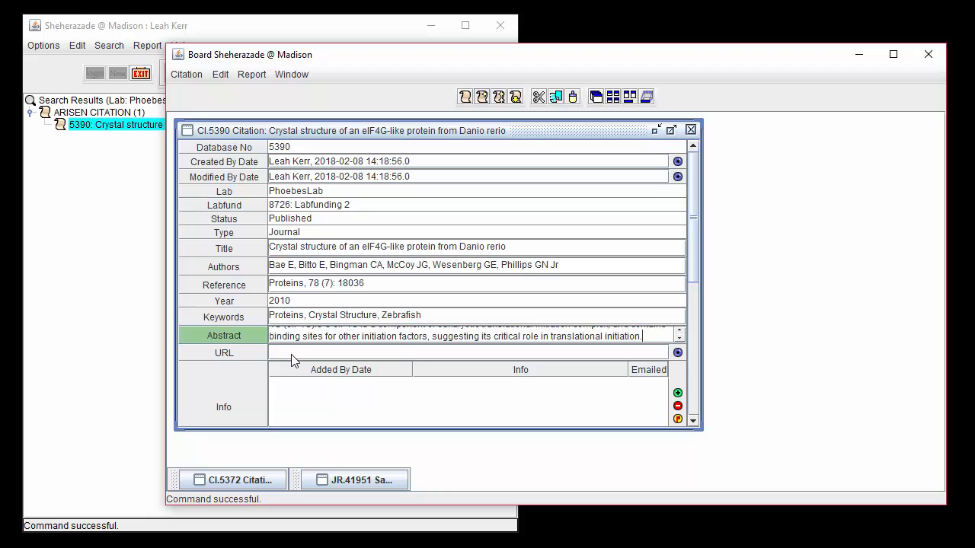
key("Tab")
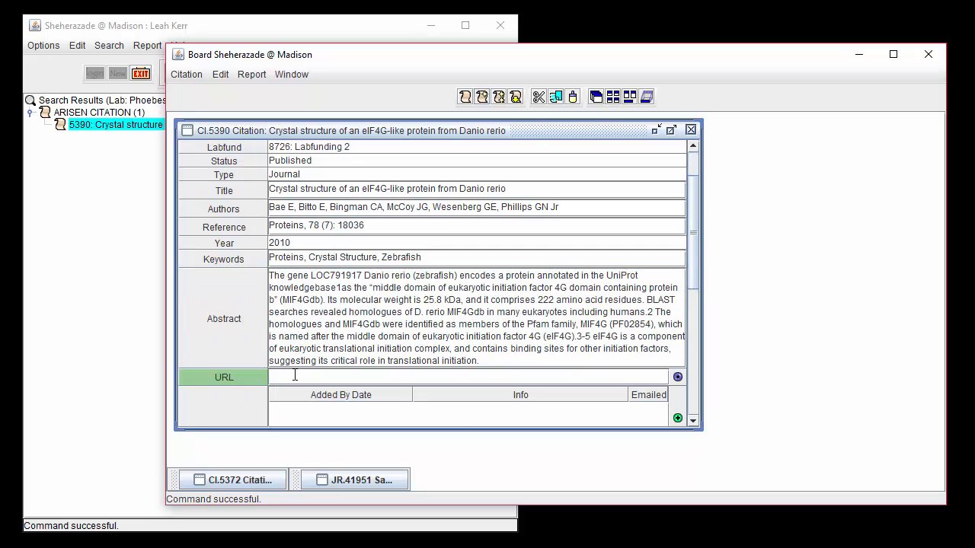
key("ctrl+v")
key("BackSpace")
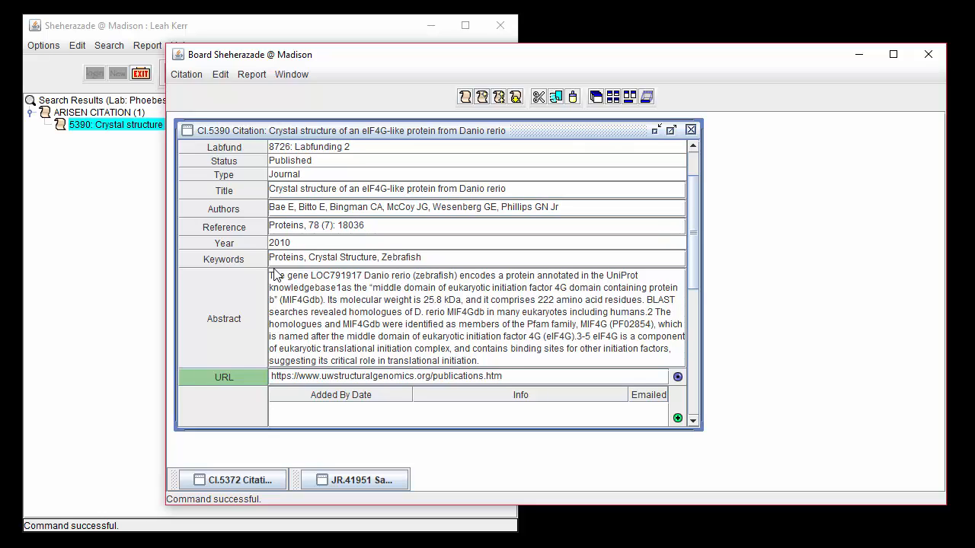
- Add an external reference to the citation with the name PUBMED and the ID 20229607
left_click(693, 420)
left_click_drag(693, 423, 693, 422)
left_click(693, 423)
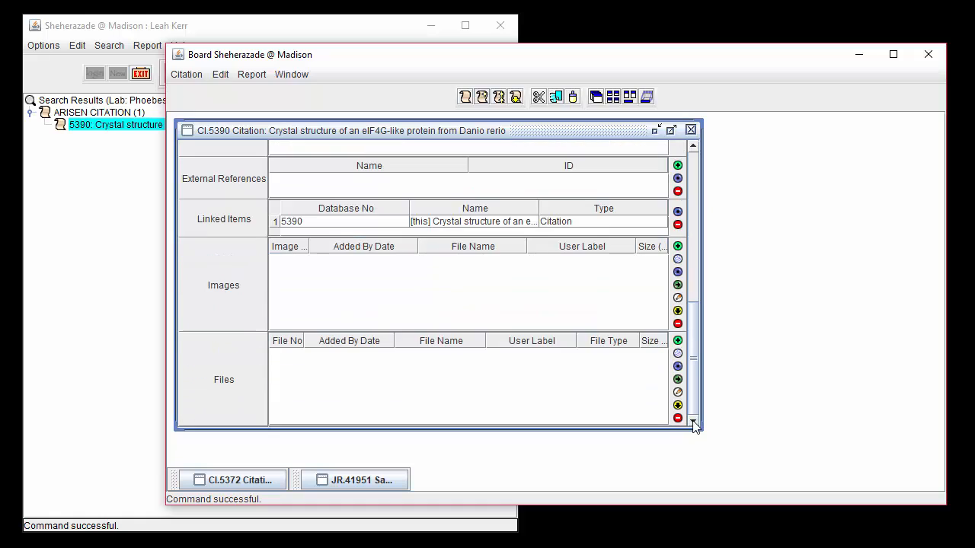
left_click(678, 166)
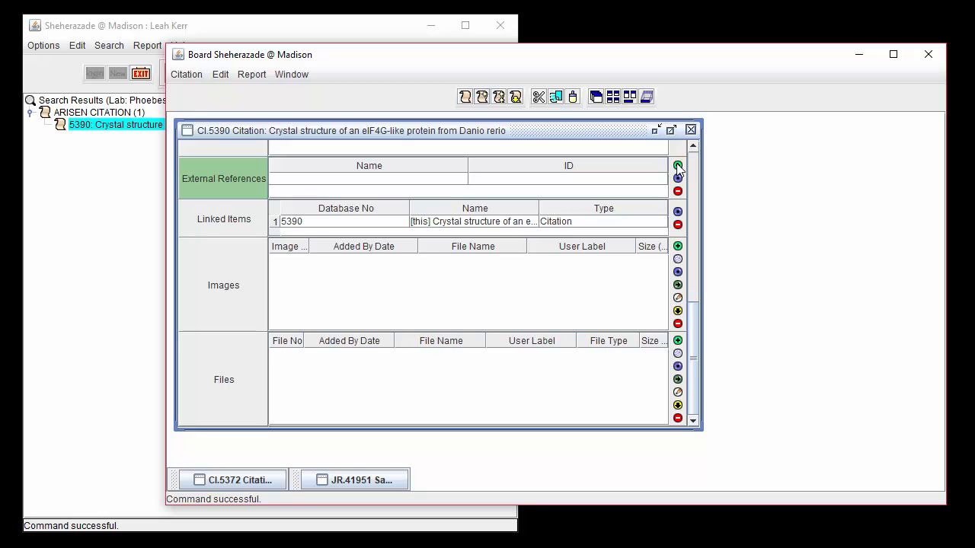
left_click(461, 183)
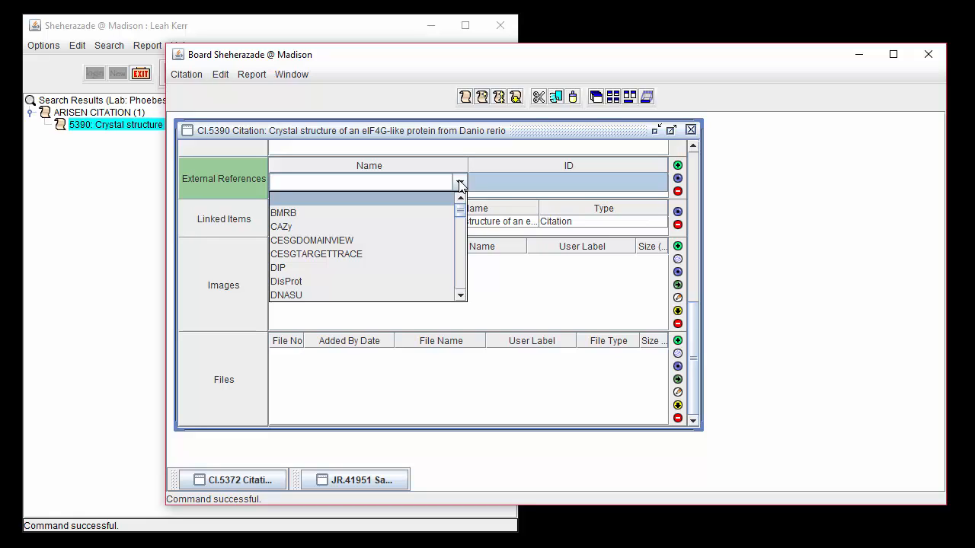
left_click_drag(461, 214, 460, 271)
left_click(424, 281)
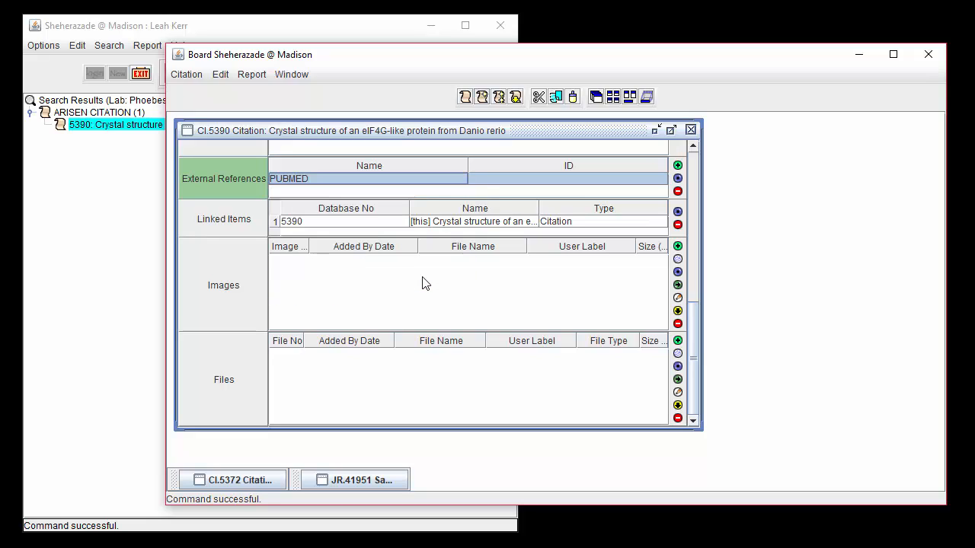
left_click(487, 178)
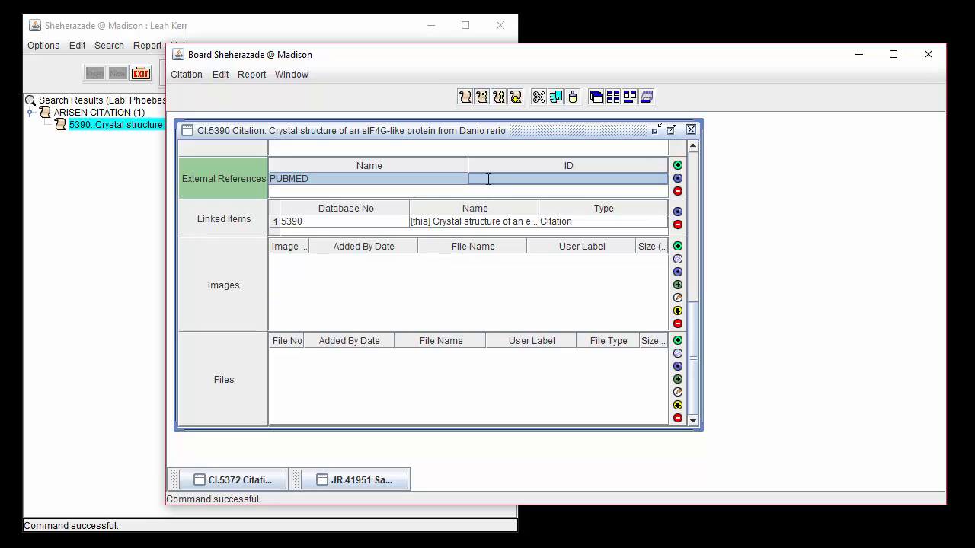
double_click(488, 178)
type("20229607")
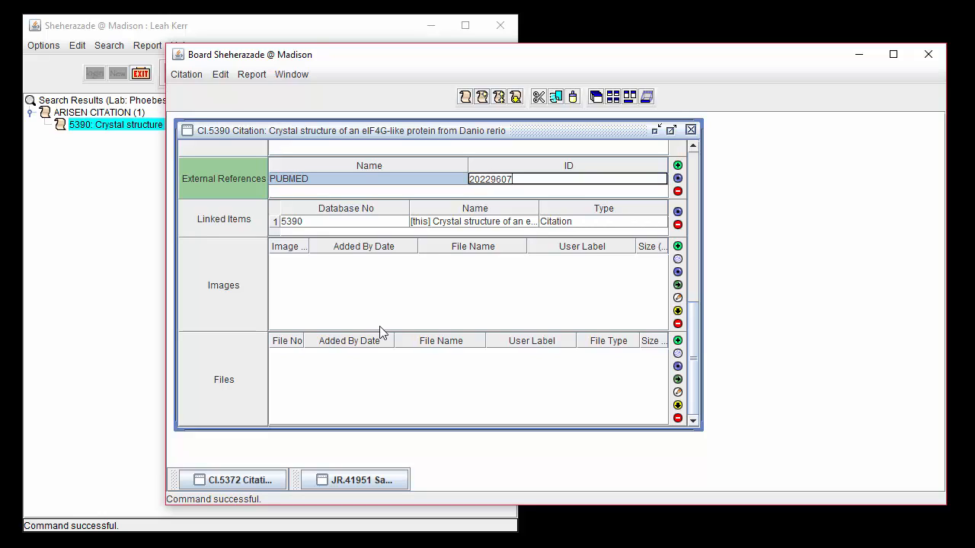
- Add a second external reference named PUBMED CENTRAL with the ID PMC2859309
left_click(678, 165)
left_click(455, 189)
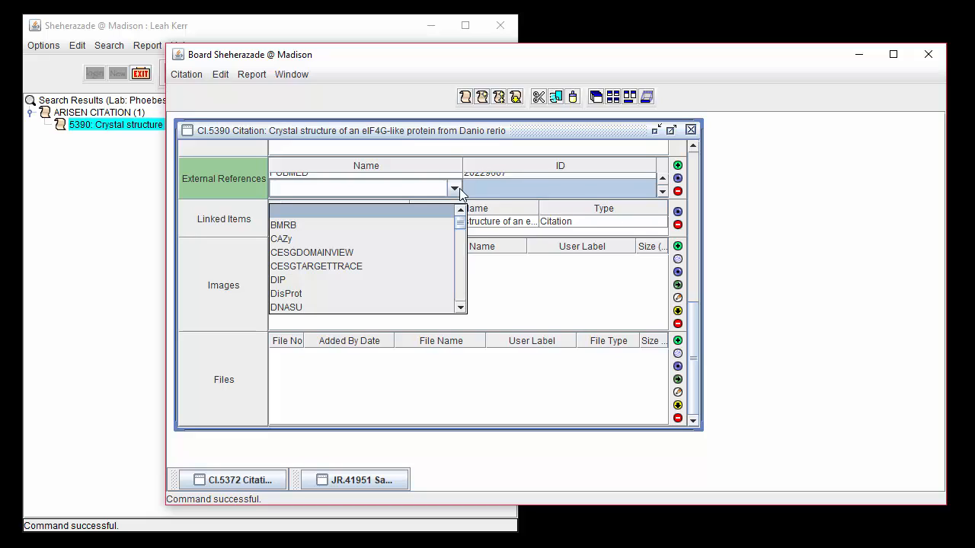
left_click_drag(461, 225, 465, 283)
left_click(415, 287)
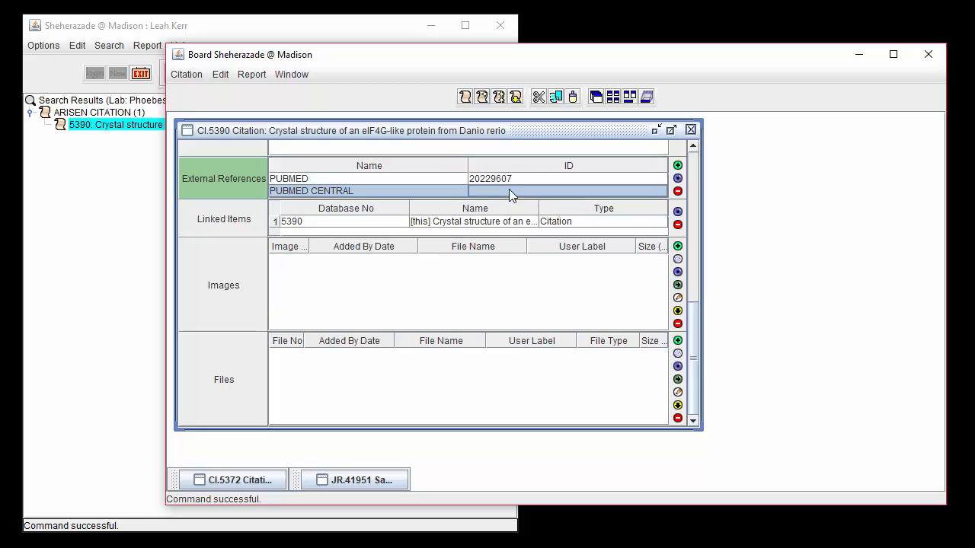
left_click(509, 189)
type("PMC2859309")
- Add a third external reference to the citation with the name PDB and the ID 2I20
left_click(678, 166)
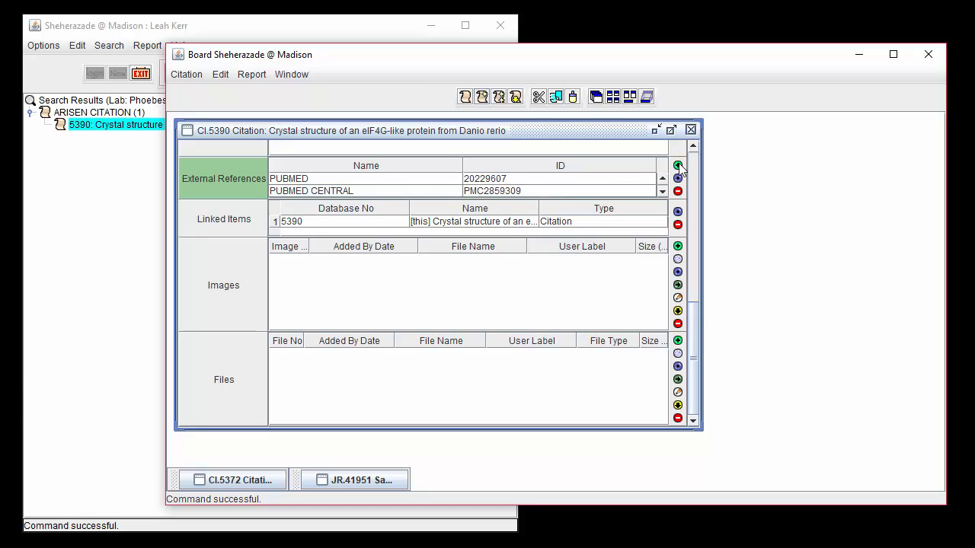
left_click(454, 188)
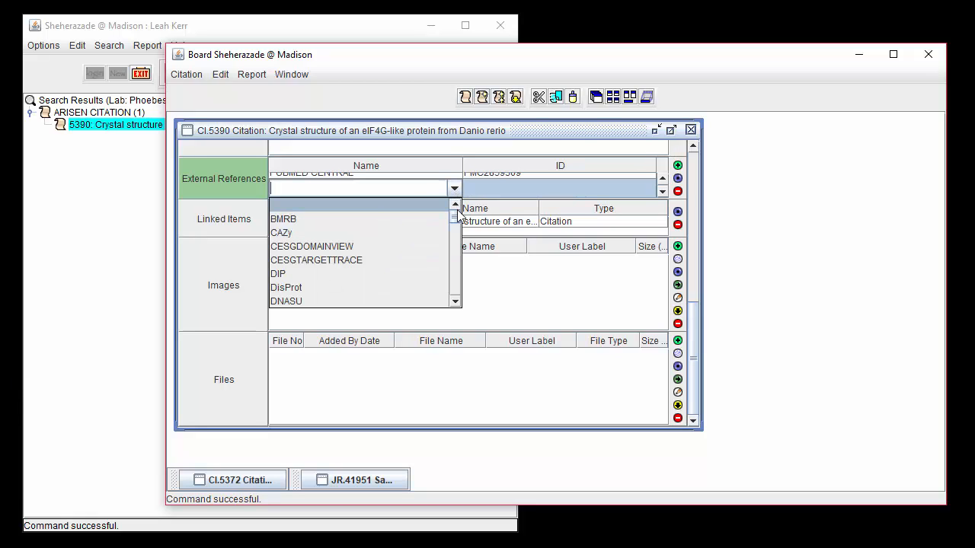
left_click_drag(458, 217, 455, 271)
left_click(320, 225)
type("2I20")
left_click(305, 227)
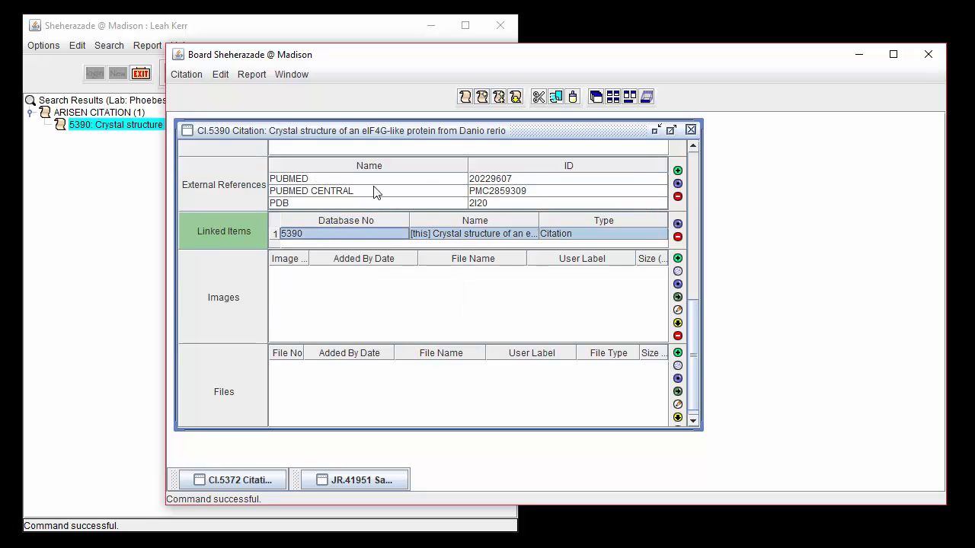
- View the web page of the citation's PUBMED external reference, then close the browser window
left_click(499, 178)
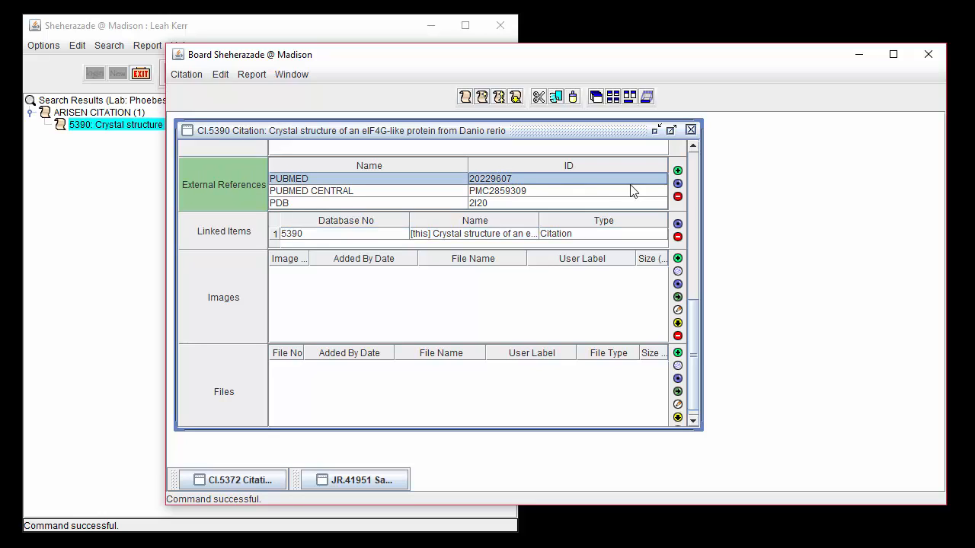
left_click(678, 186)
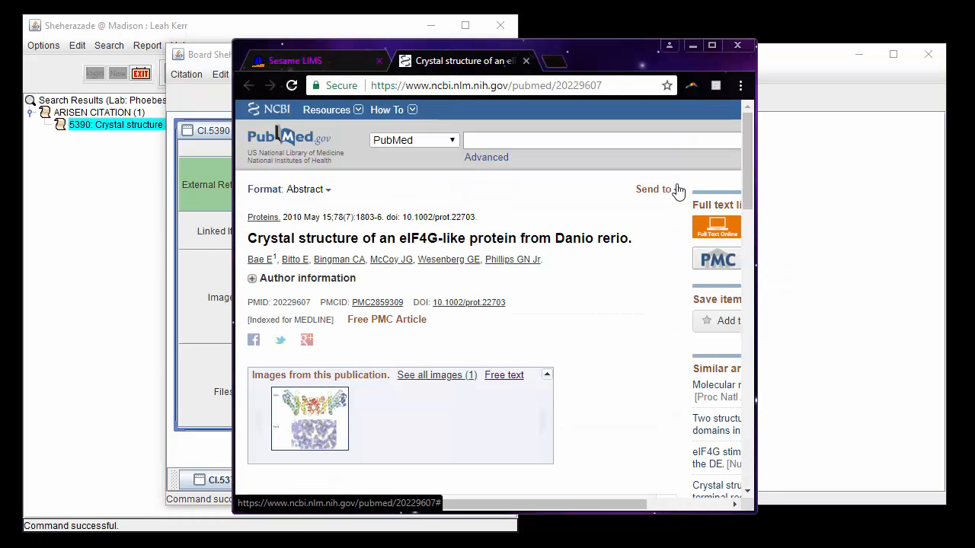
left_click(733, 47)
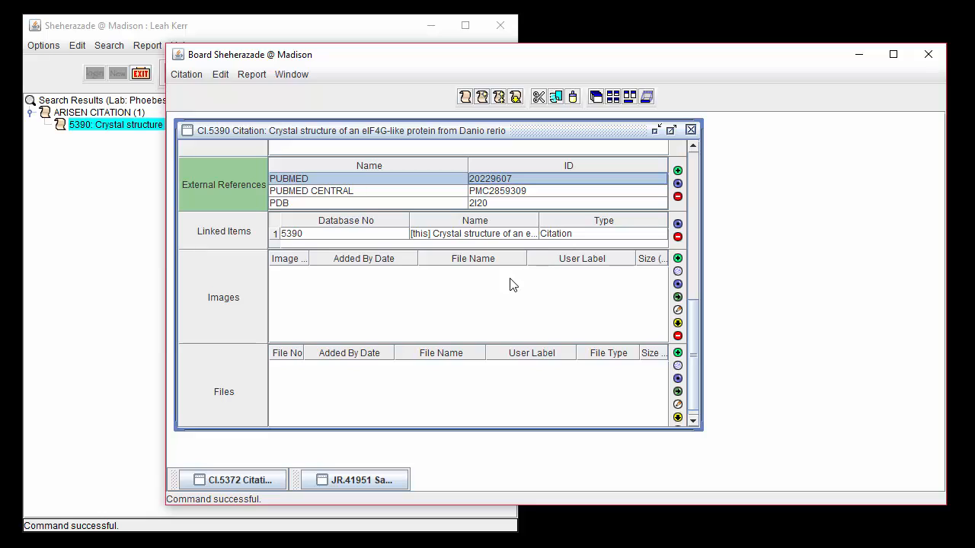
- Attach nihms-185426.pdf to the citation's files with user label "Crystal structure of an eIF4G-like protein from Danio rerio", format File and file type Doc
left_click(677, 353)
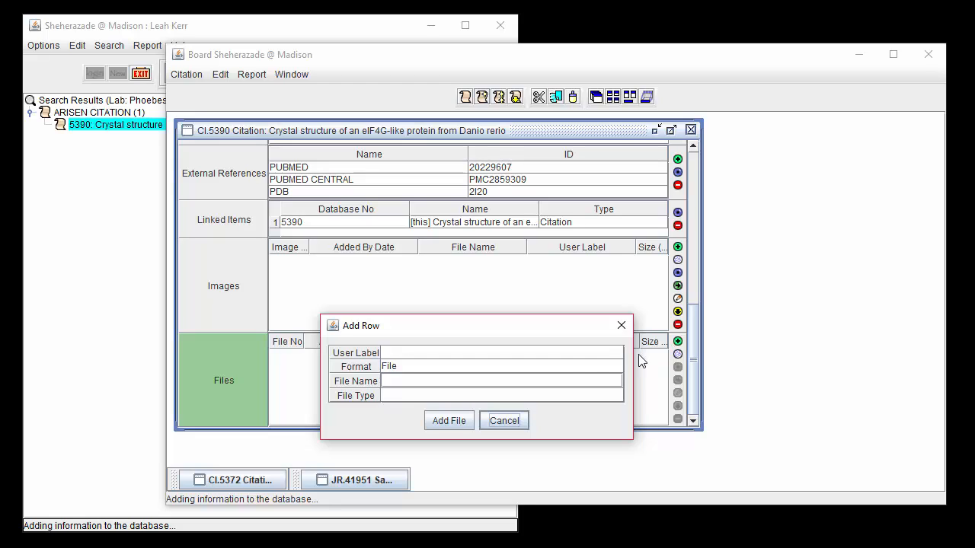
left_click(563, 351)
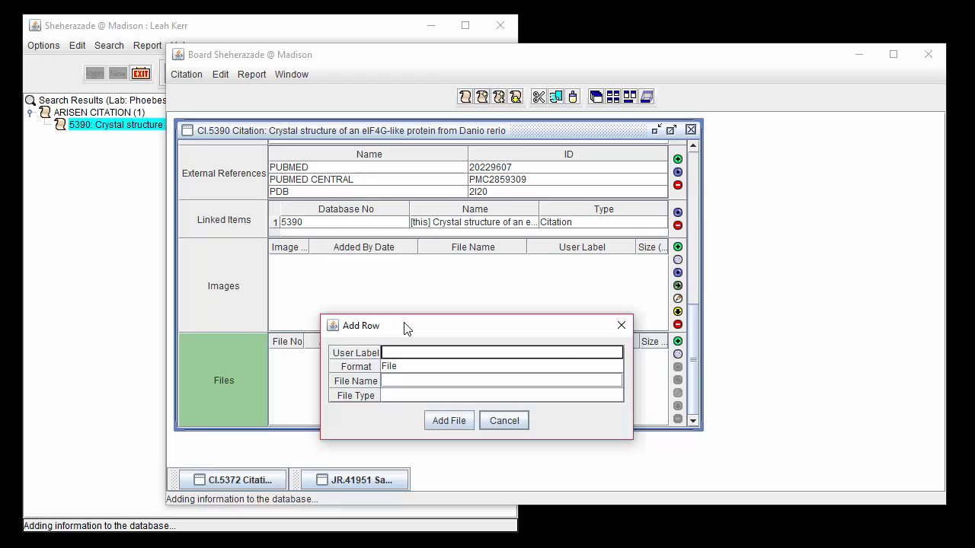
type("Crystal structure of an eIF4G-like protein from Danio rerio")
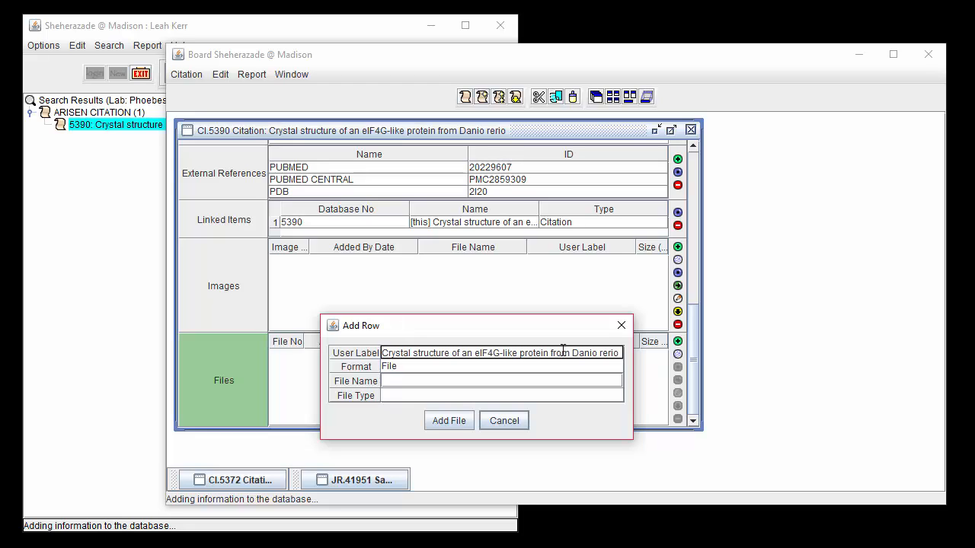
left_click(545, 369)
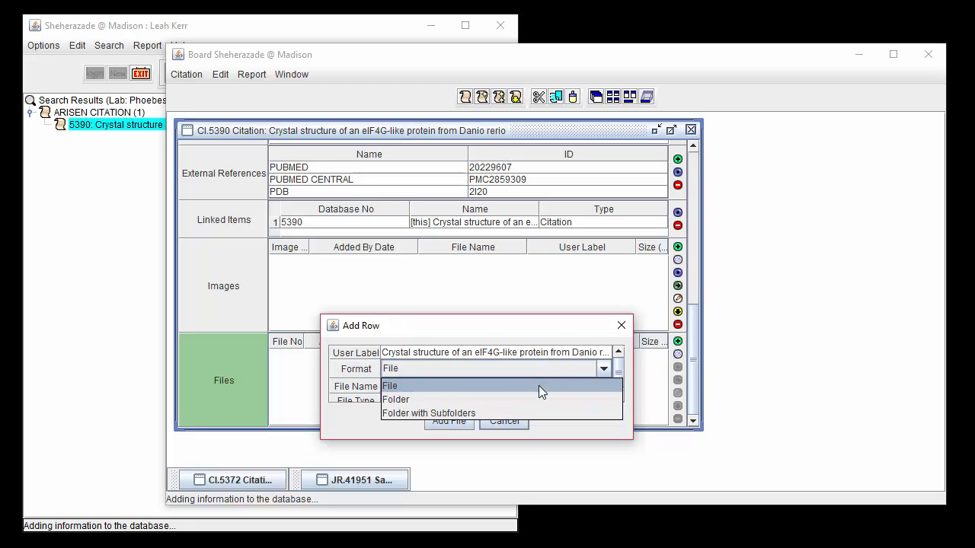
left_click(539, 386)
left_click(537, 387)
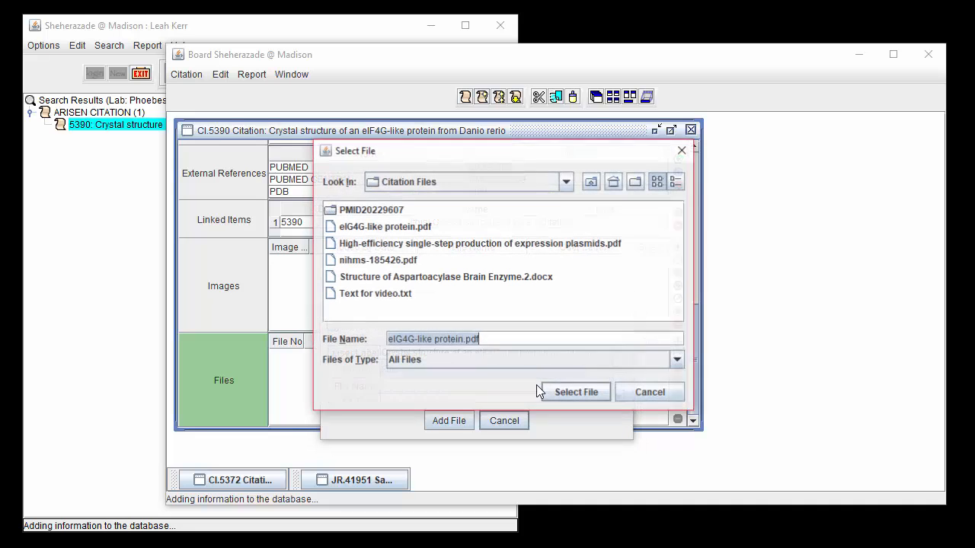
left_click(404, 261)
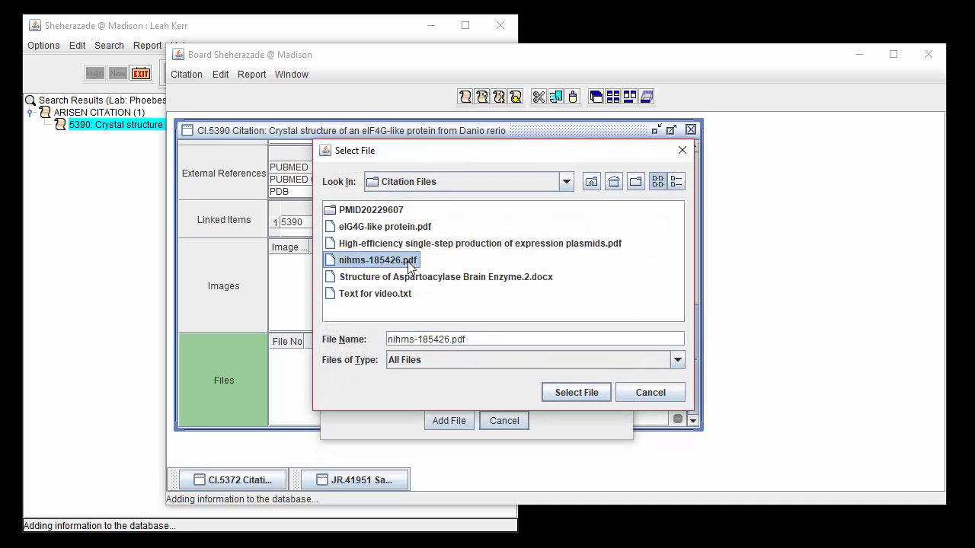
left_click(577, 393)
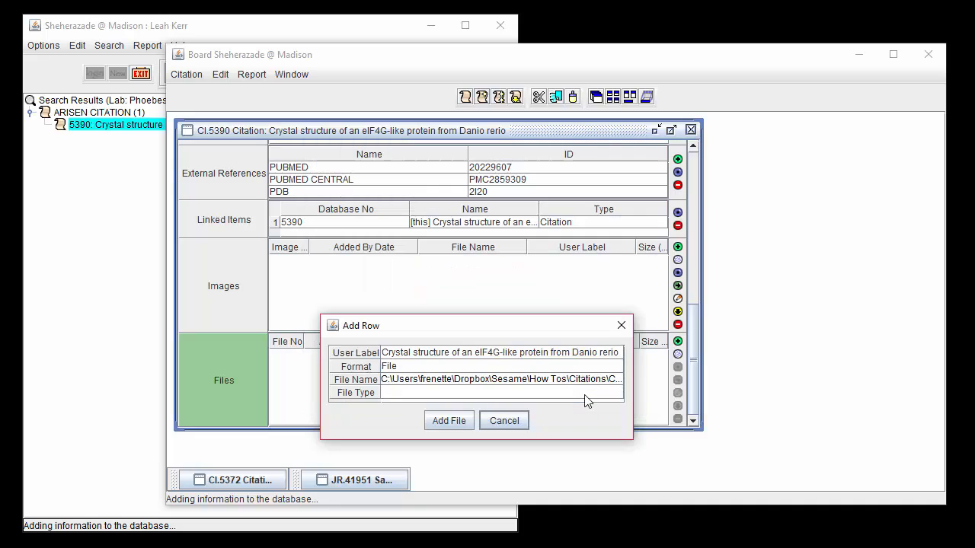
left_click(528, 392)
left_click(509, 428)
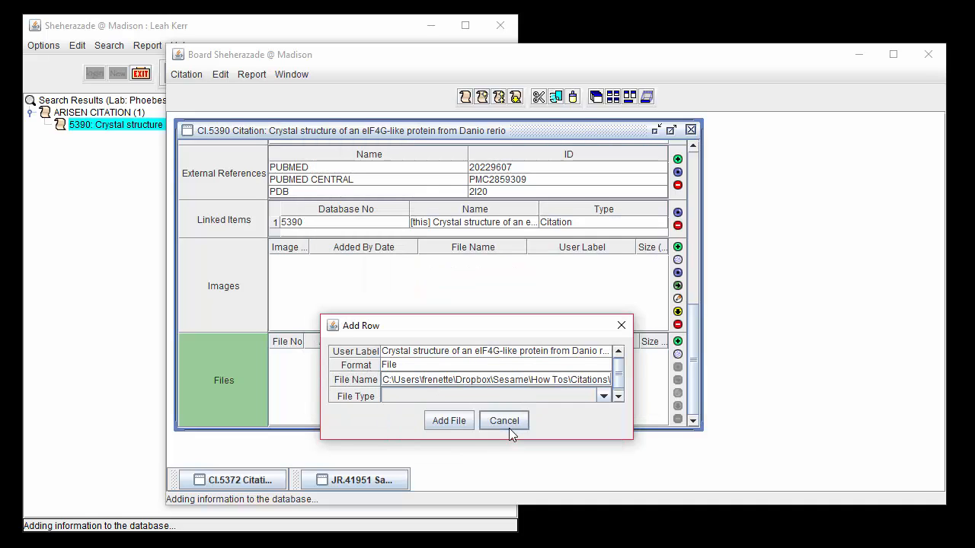
left_click(456, 422)
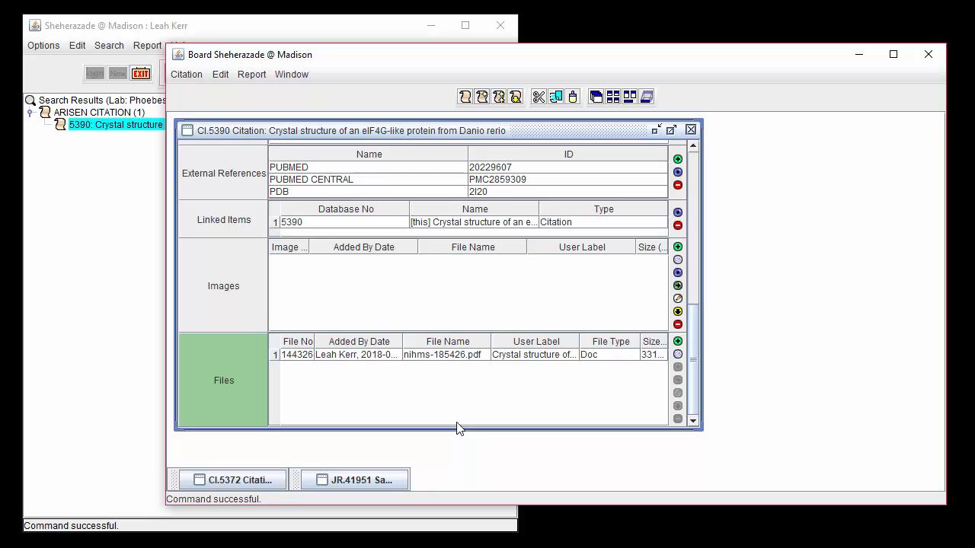
- Add a file to the citation from the web address ending in nih.gov/pmc/articles/PMC2859309/pdf/nihms-185426.pdf
left_click(677, 356)
left_click_drag(446, 374, 372, 372)
key("BackSpace")
type("https://www.ncbi.nlm.nih.gov/pmc/articles/PMC2859309/pdf/nihms-185426.pdf")
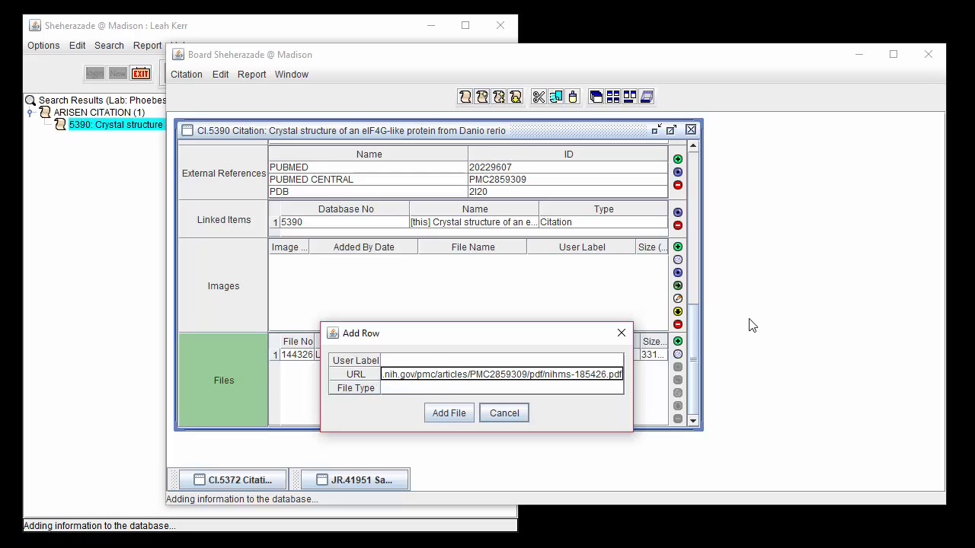
left_click(385, 375)
key("Left")
key("Left")
key("Left")
key("Left")
key("Left")
key("Left")
key("Left")
key("Left")
key("Left")
key("Left")
key("Left")
key("Left")
key("Left")
key("Left")
key("Left")
key("Left")
key("Left")
key("Left")
key("Left")
key("Left")
left_click(437, 413)
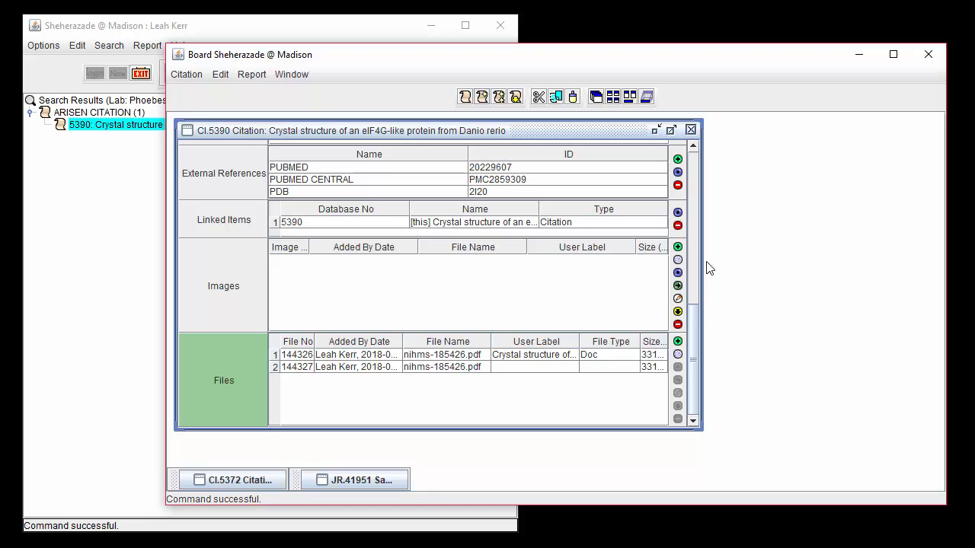
- Copy eIG4G-like protein.pdf from the JR.41951 sample into citation CI.5390, placing the records side by side and restoring the layout when done
left_click_drag(700, 268, 545, 288)
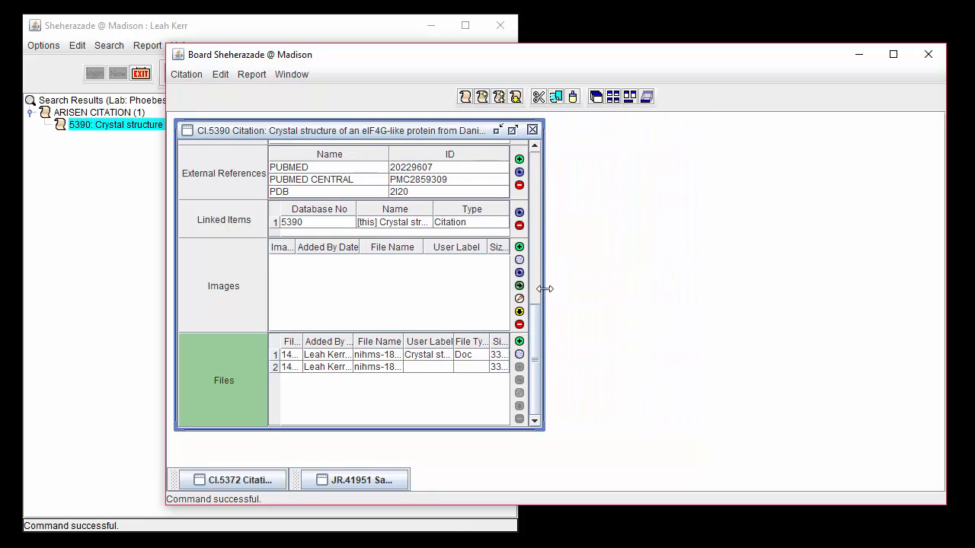
left_click(382, 477)
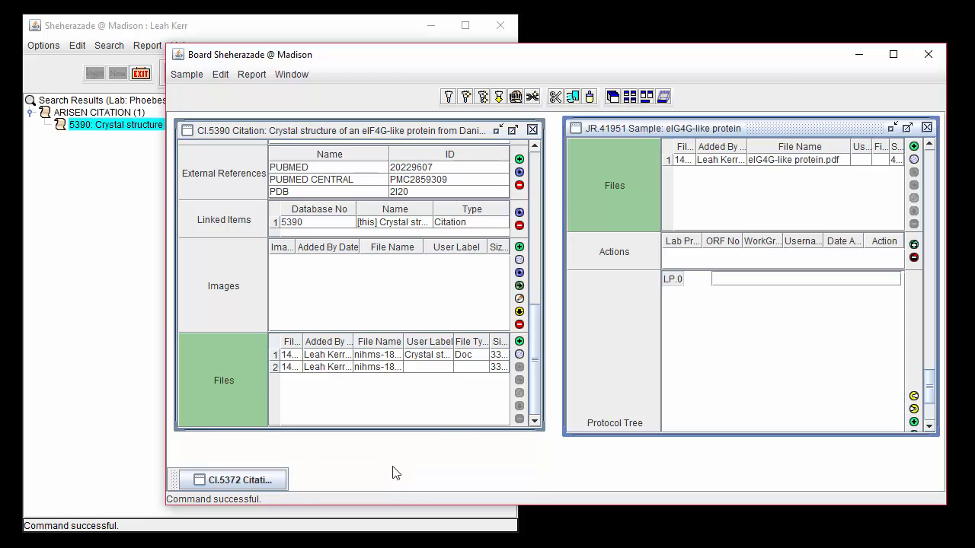
left_click(709, 163)
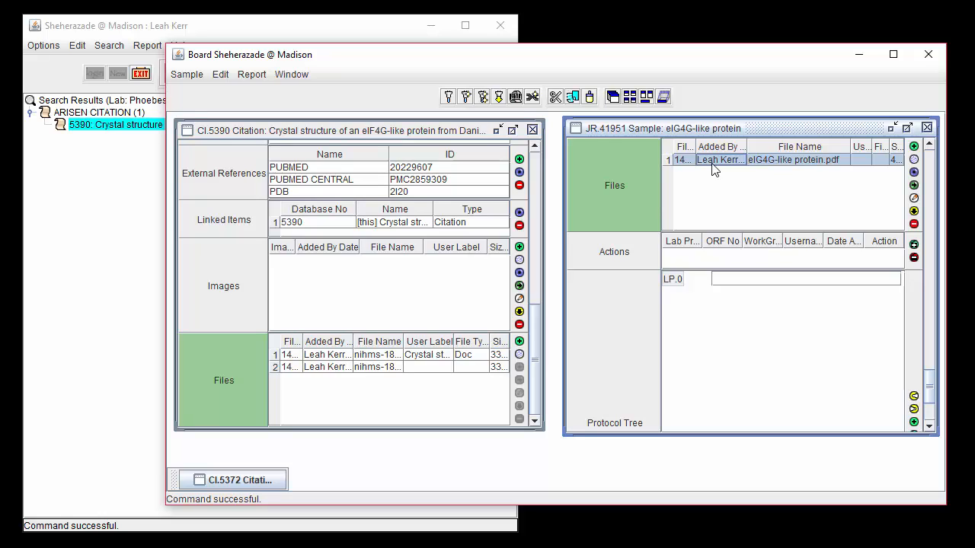
left_click_drag(685, 161, 436, 135)
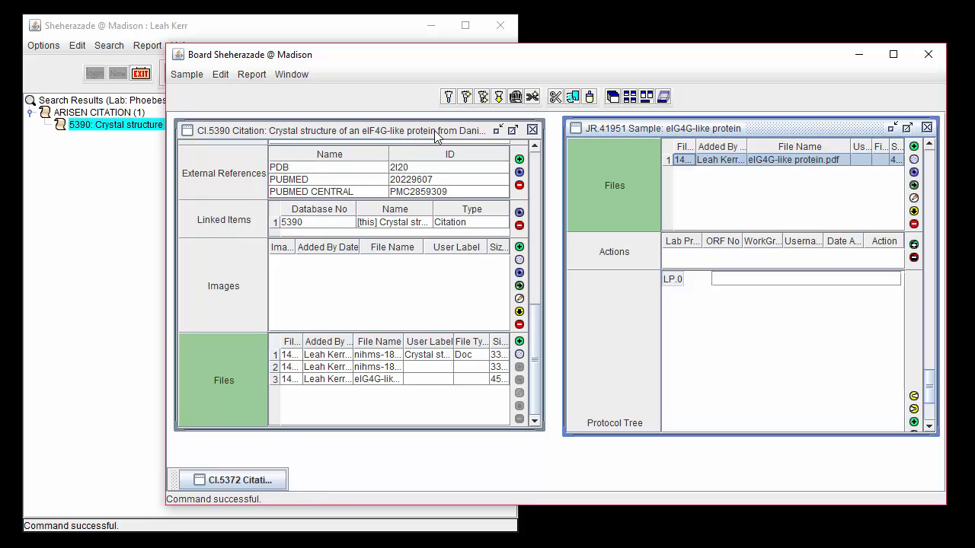
left_click(890, 129)
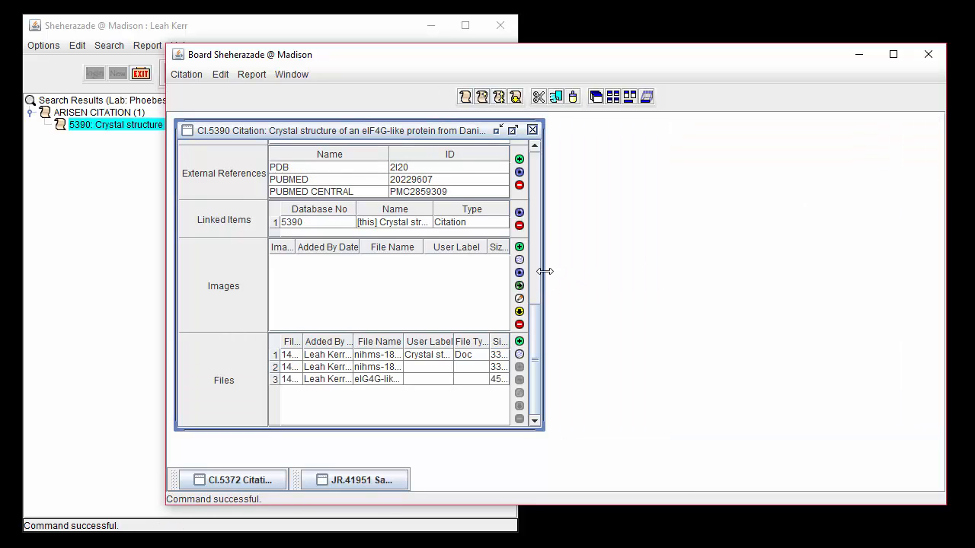
left_click_drag(545, 271, 710, 283)
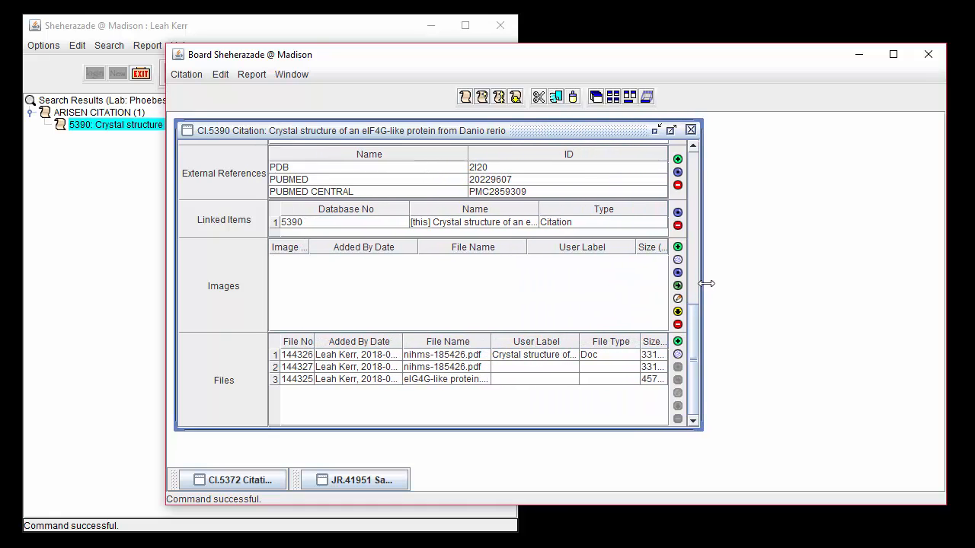
- View the first attached nihms-185426.pdf in its associated application, then close it
left_click(537, 356)
left_click(687, 379)
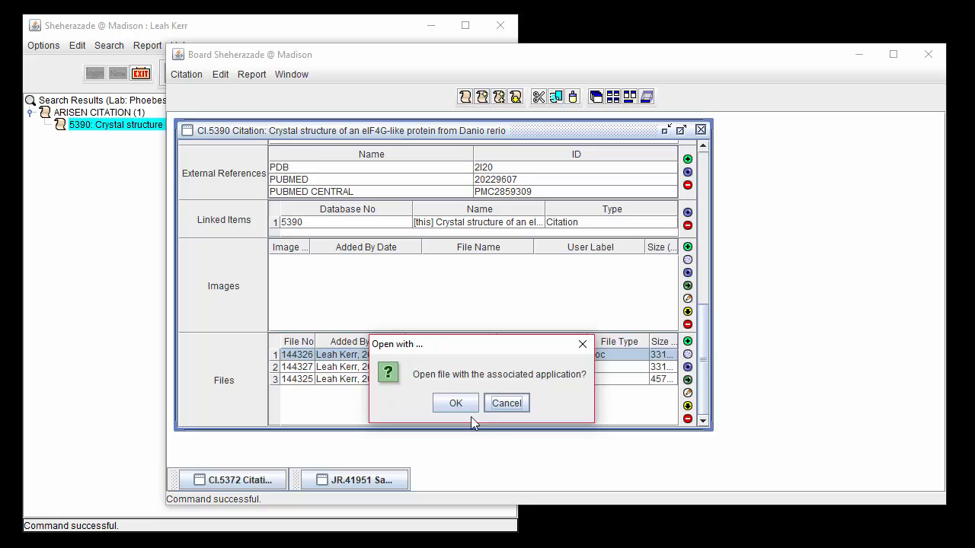
left_click(465, 409)
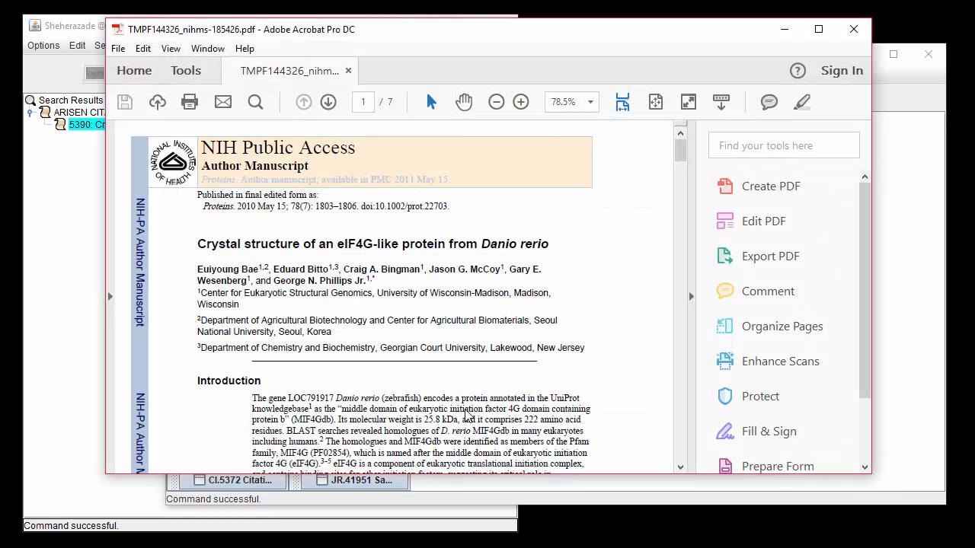
left_click(853, 29)
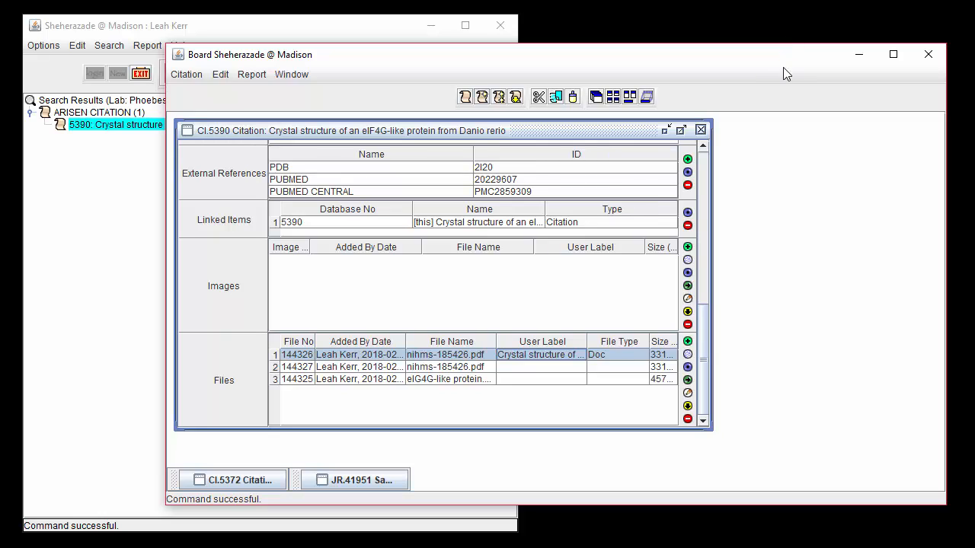
- Download the attached eIG4G-like protein.pdf to the Documents folder
left_click(632, 378)
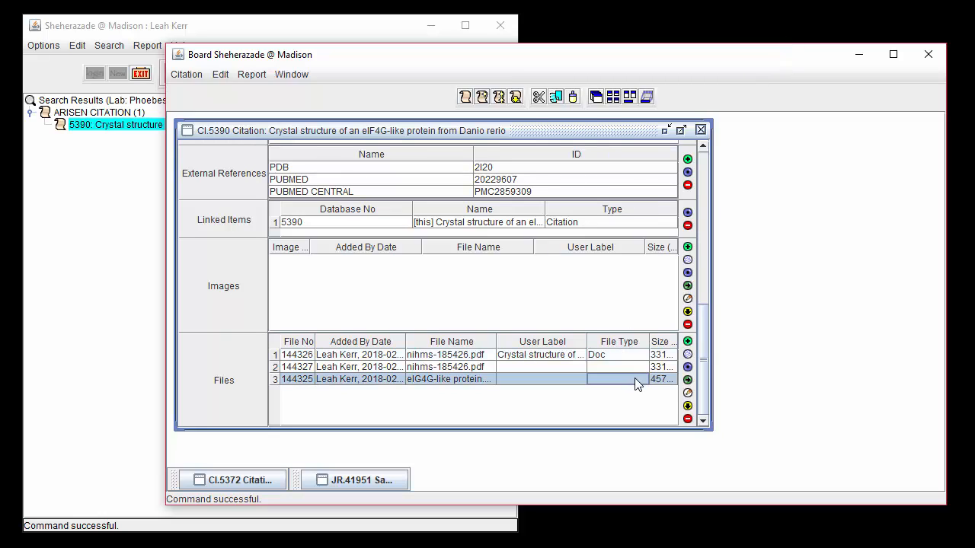
left_click(687, 406)
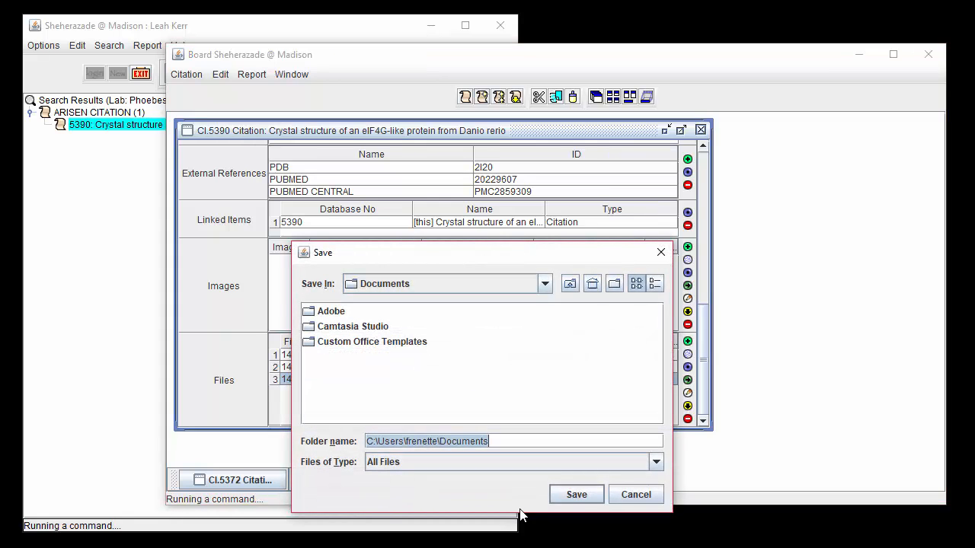
left_click(567, 493)
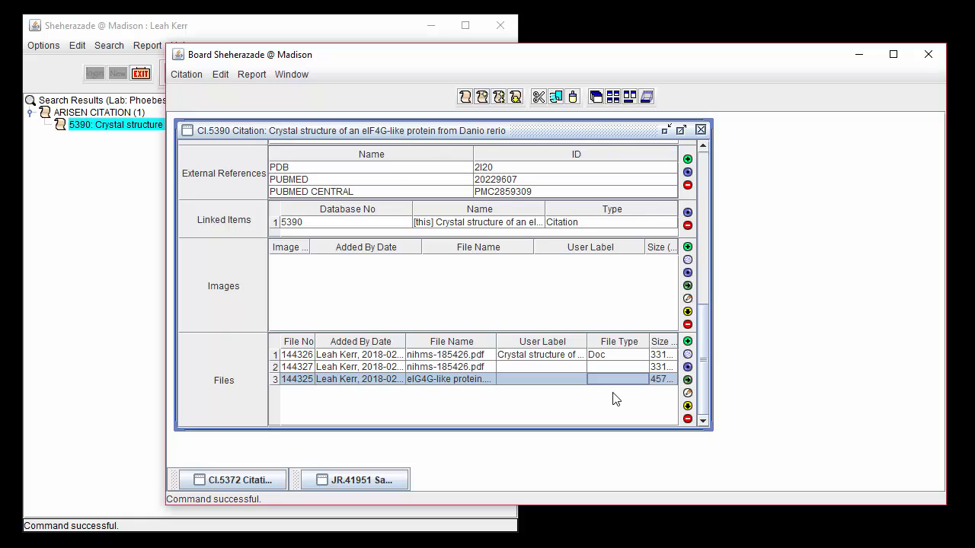
- Set the user label of the second nihms-185426.pdf in the citation's files to "Author's Proof"
left_click(659, 368)
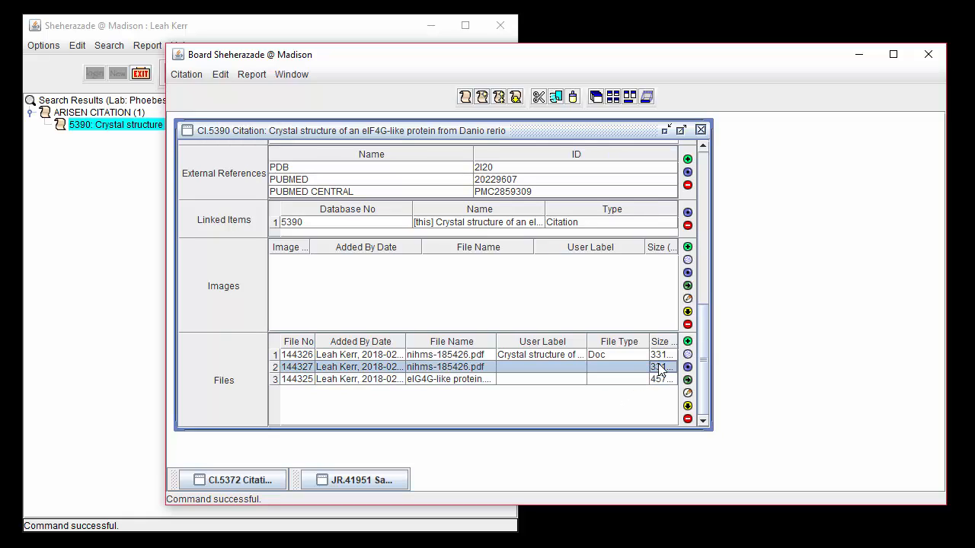
left_click(688, 394)
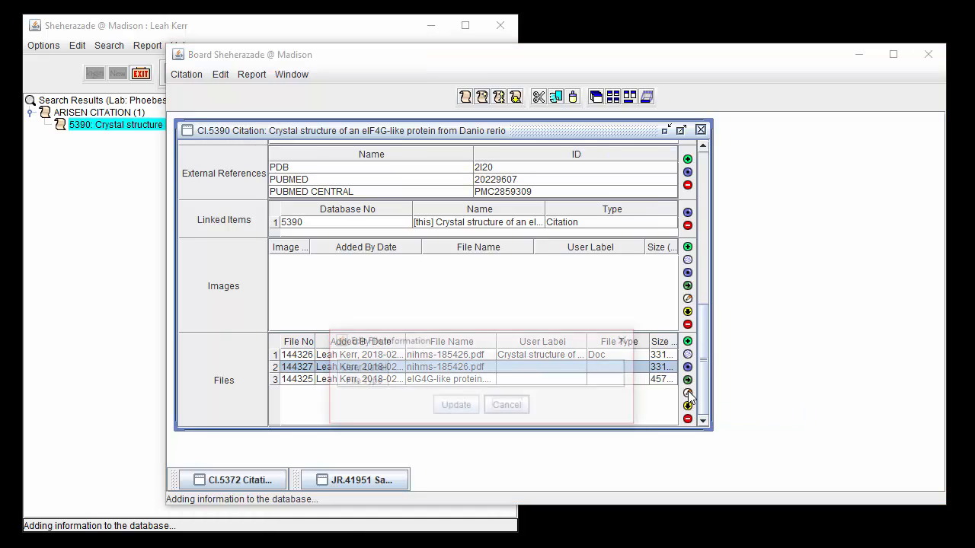
type("Auth")
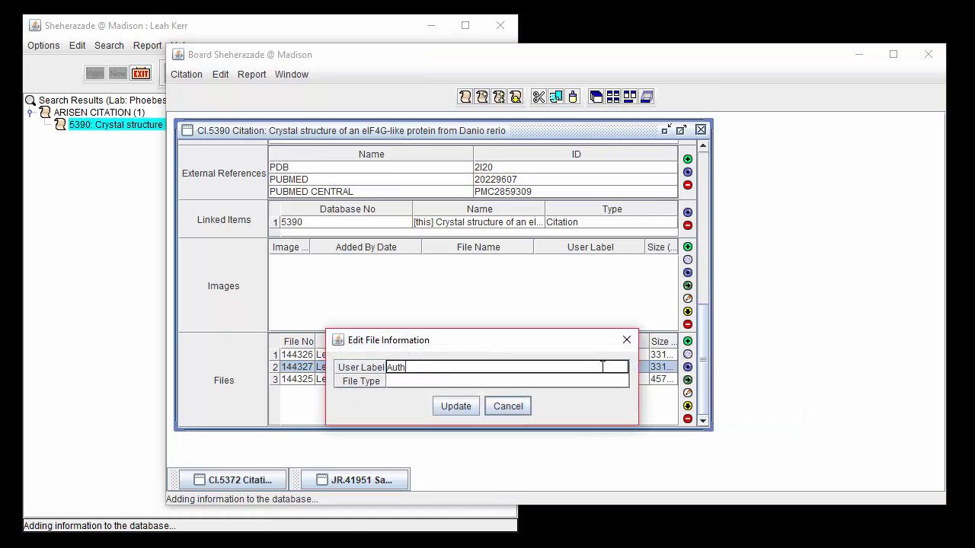
type("or's Proof")
left_click(473, 407)
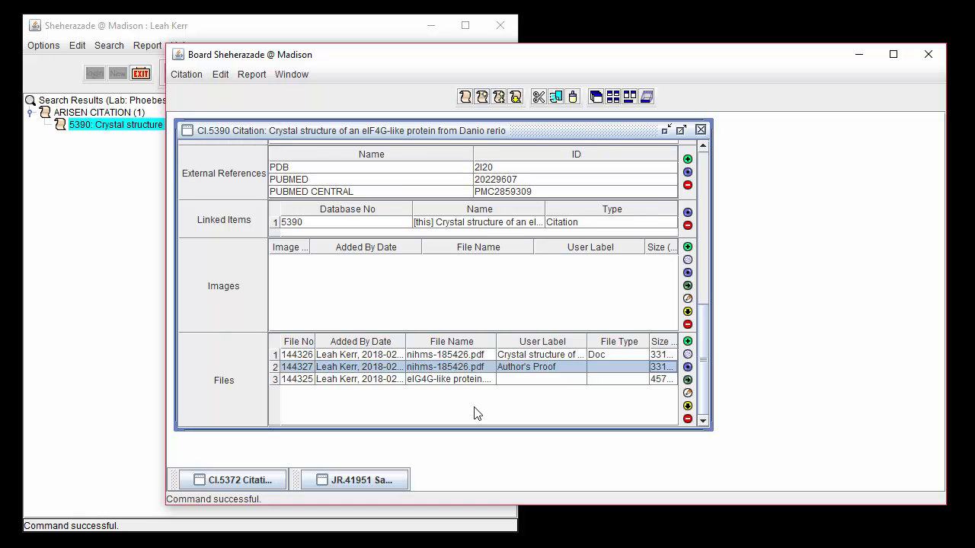
- Remove the second nihms-185426.pdf, labelled "Author's Proof", from the files of citation CI.5390
left_click(658, 379)
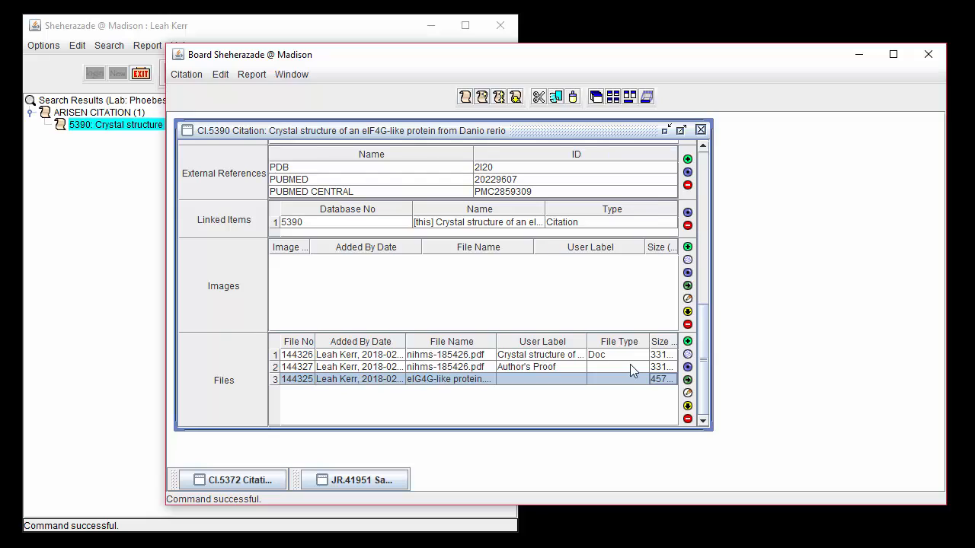
left_click(630, 367)
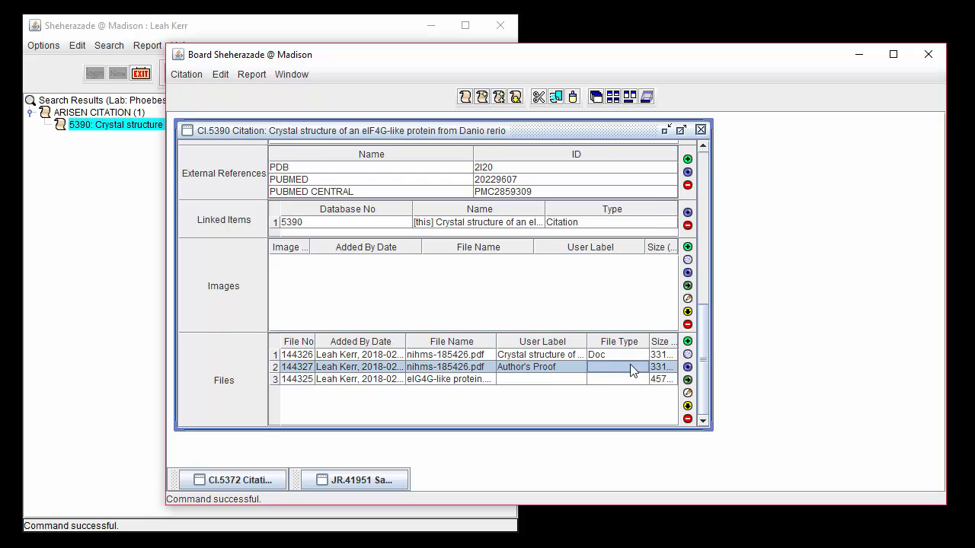
left_click(687, 420)
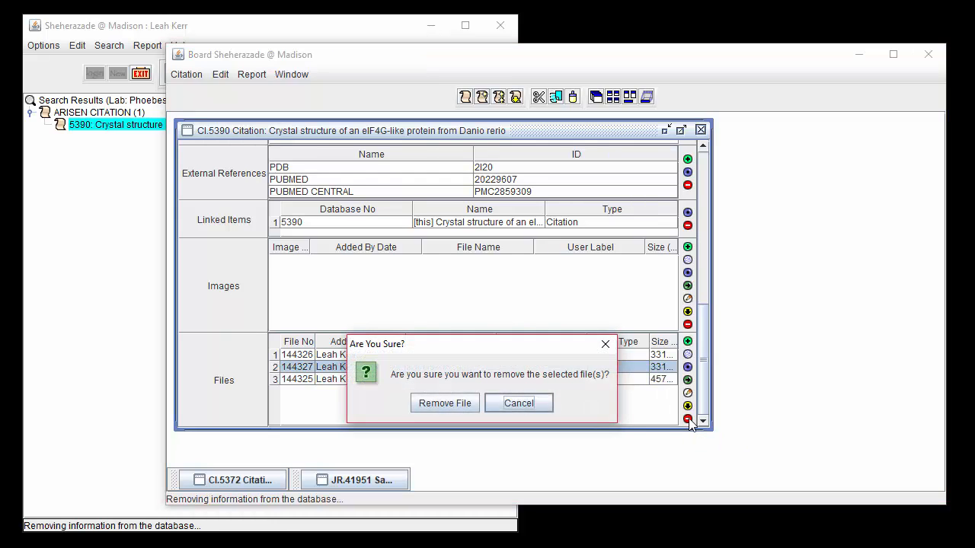
left_click(440, 401)
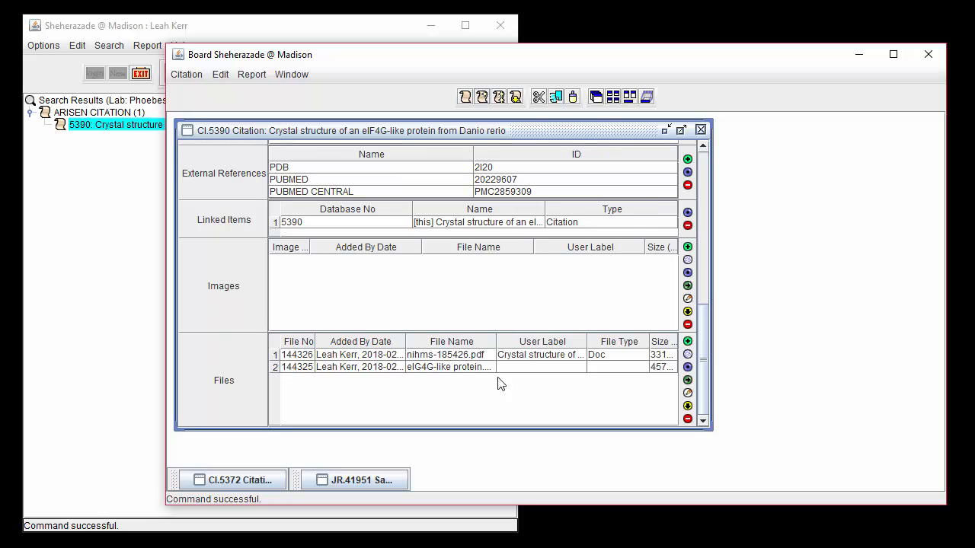
- Link citation CI.5390 to sample JR.41951 through their linked items, placing the two records side by side
left_click_drag(712, 289, 543, 290)
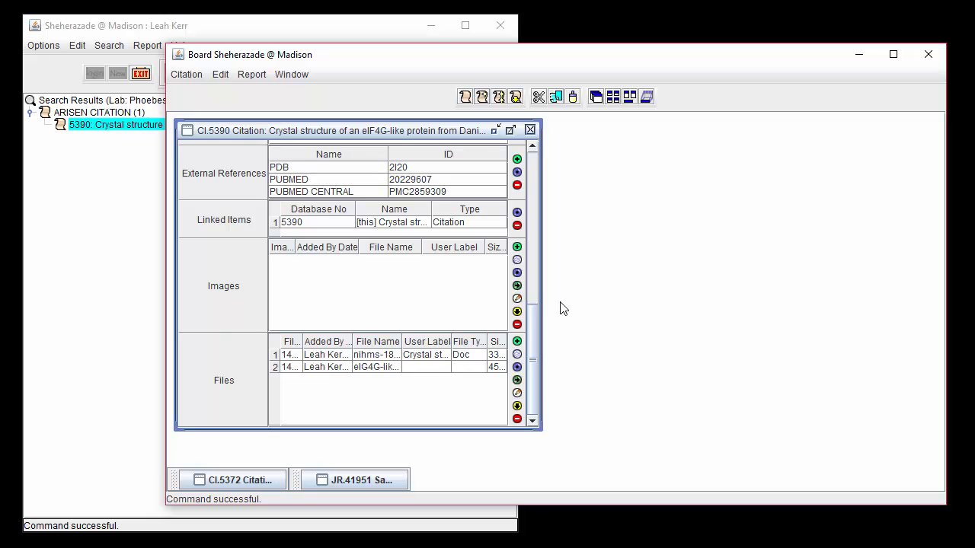
left_click(398, 479)
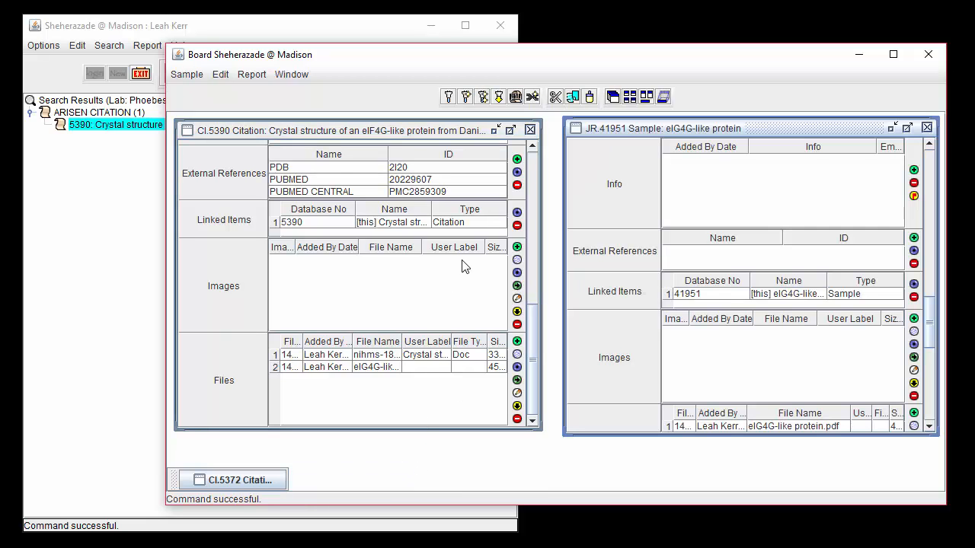
left_click(467, 223)
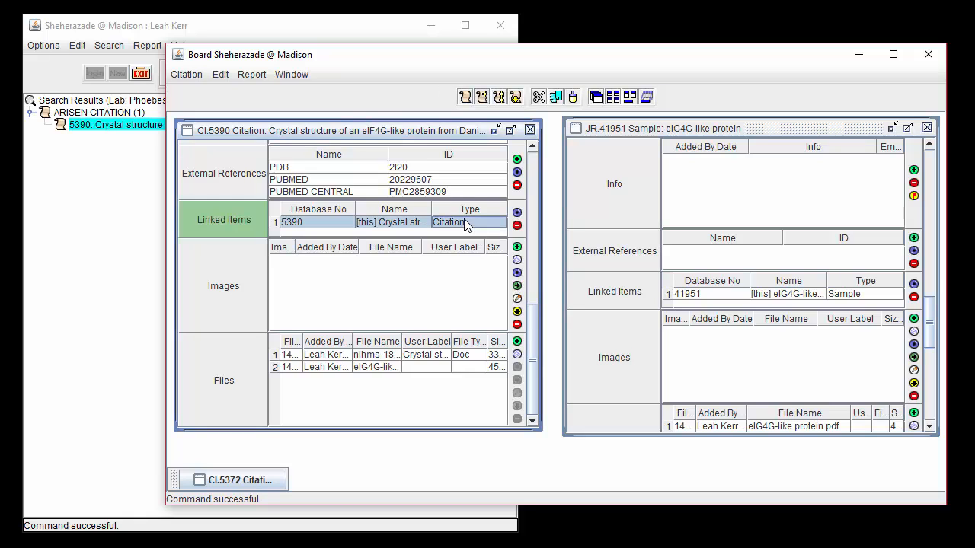
left_click_drag(288, 231, 702, 310)
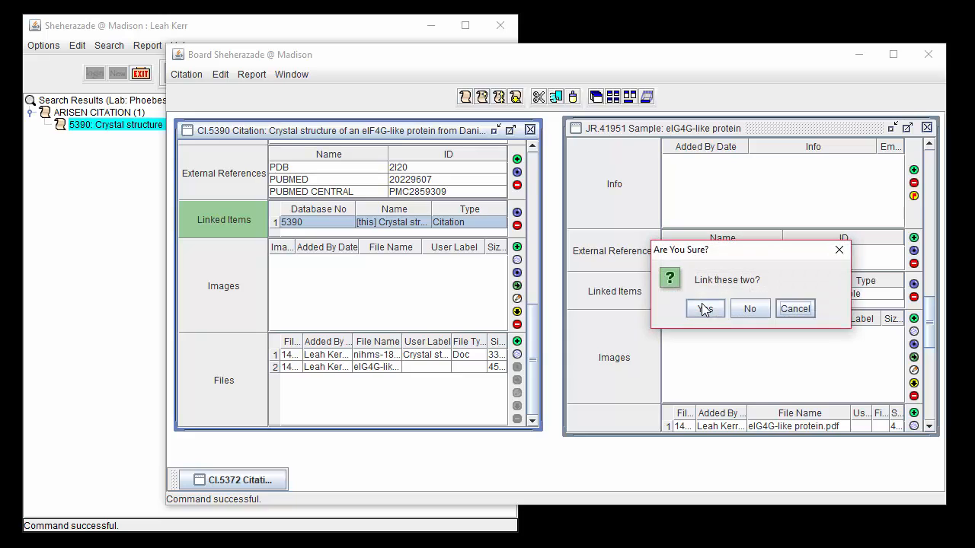
left_click(701, 303)
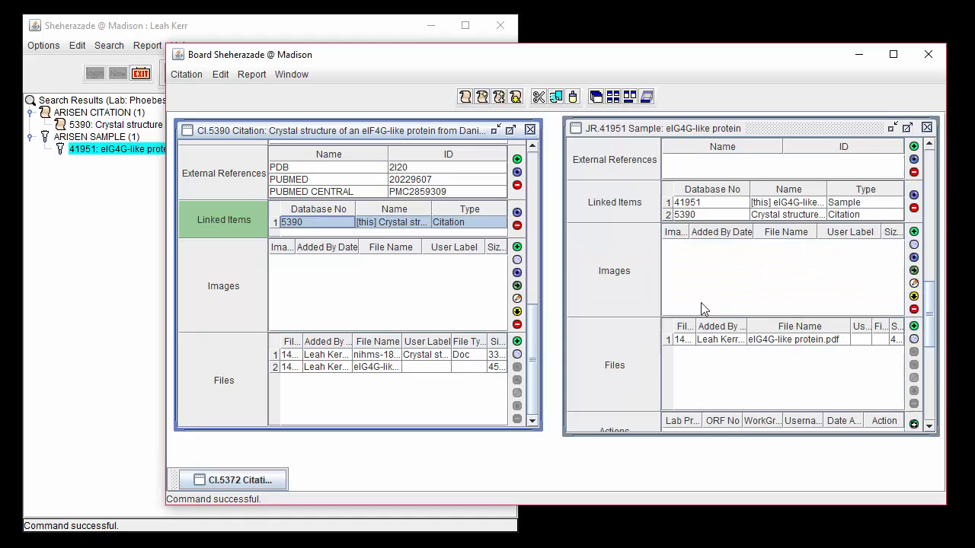
- Close citation CI.5390 and reopen it from the linked items of sample JR.41951
left_click(762, 215)
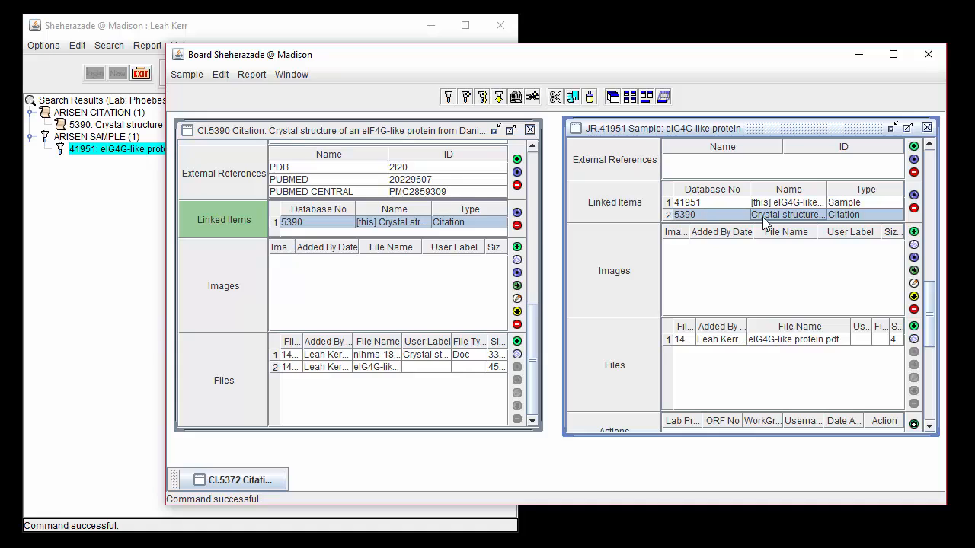
left_click(532, 130)
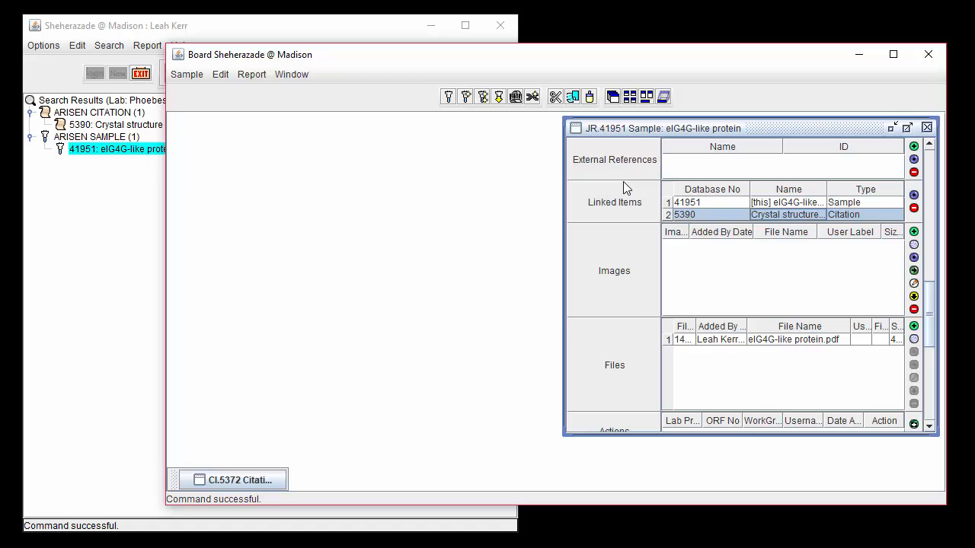
left_click(914, 196)
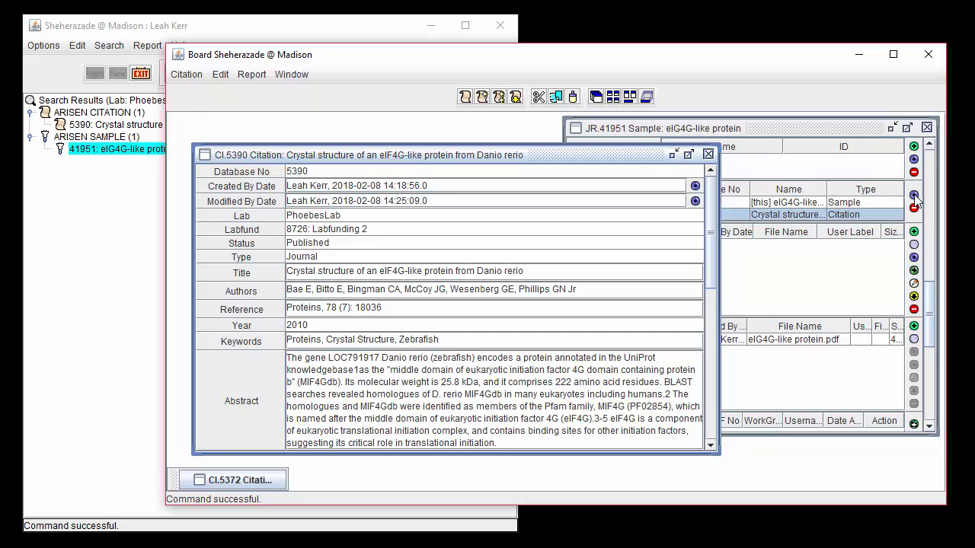
- Remove eIG4G-like protein.pdf from the files of sample JR.41951
left_click(847, 131)
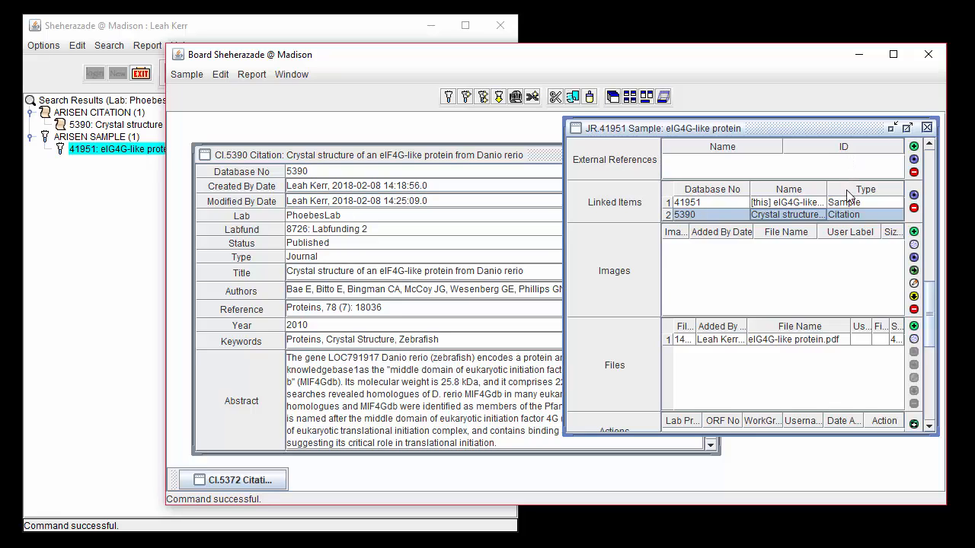
left_click(831, 340)
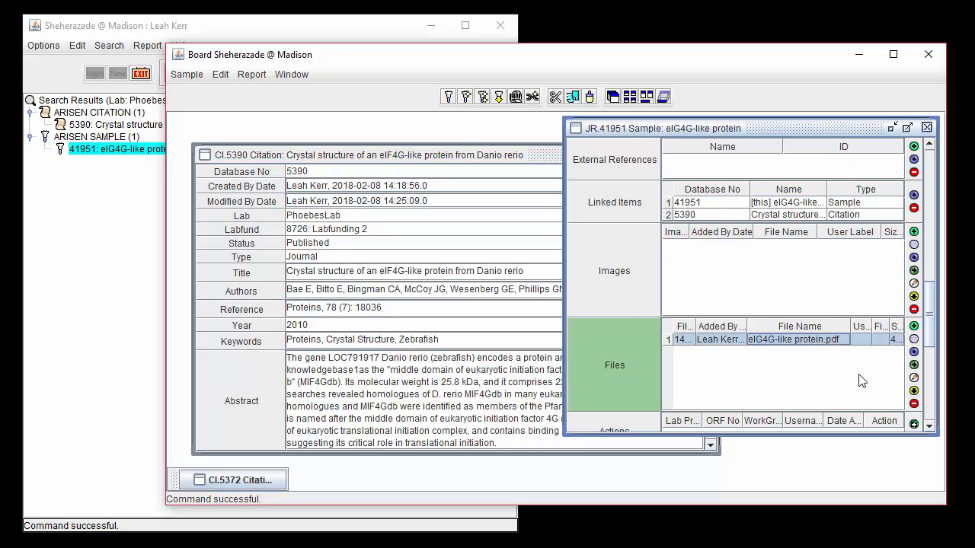
left_click(913, 405)
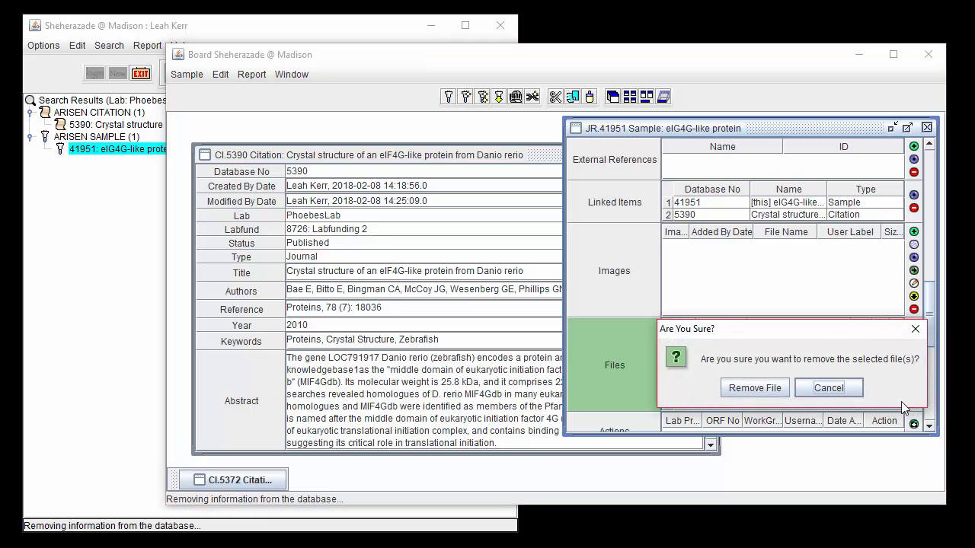
left_click(779, 390)
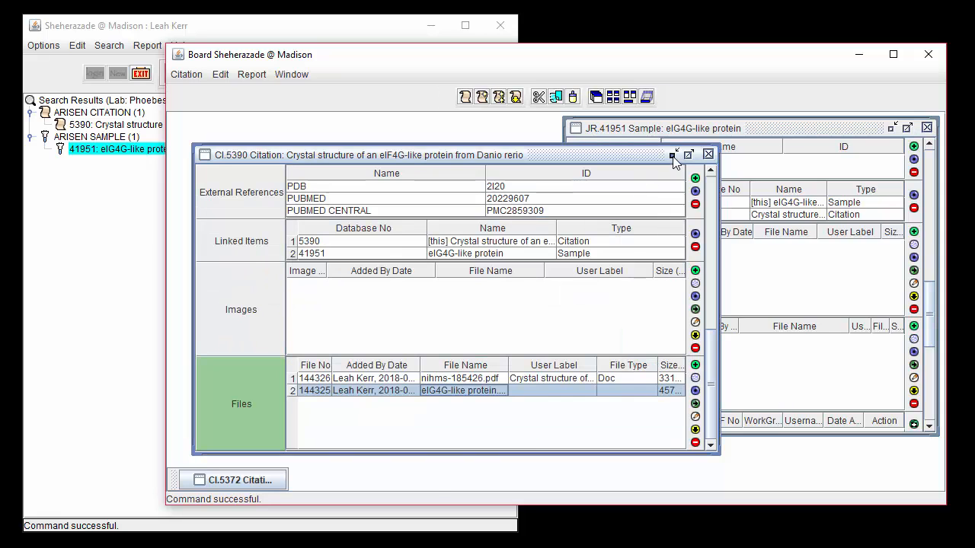
- Minimize CI.5390 and JR.41951, widen the File No column in citation CI.5372's files to read the numbers, and minimize that record too
left_click(671, 156)
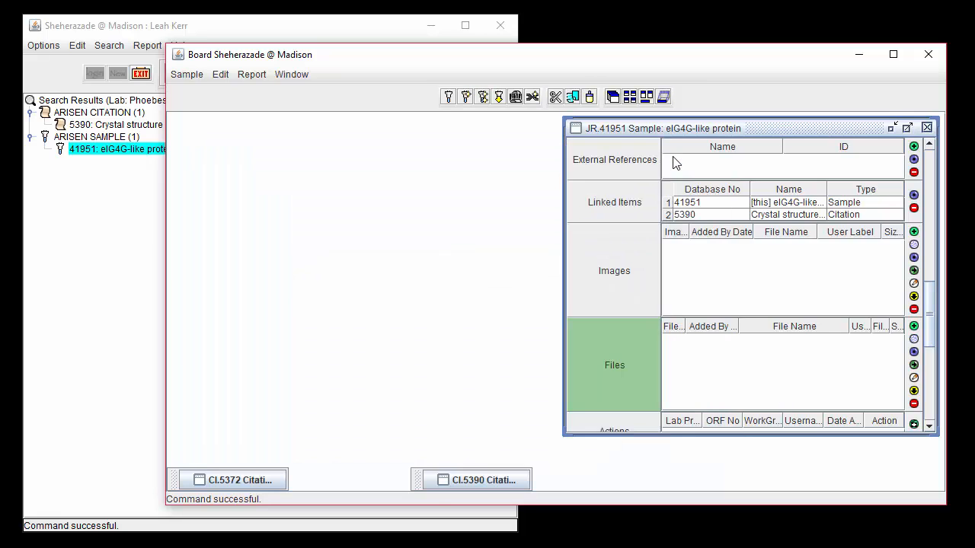
left_click(891, 127)
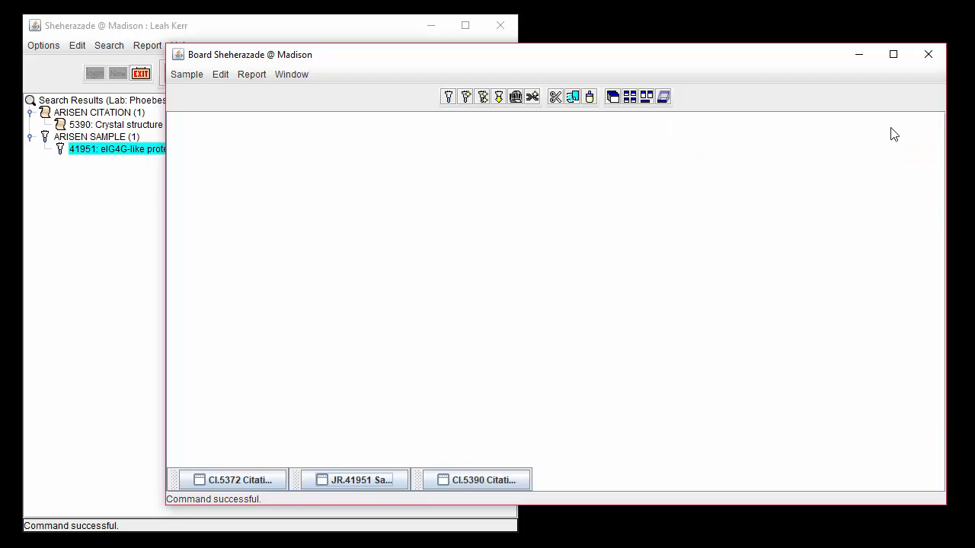
left_click(263, 482)
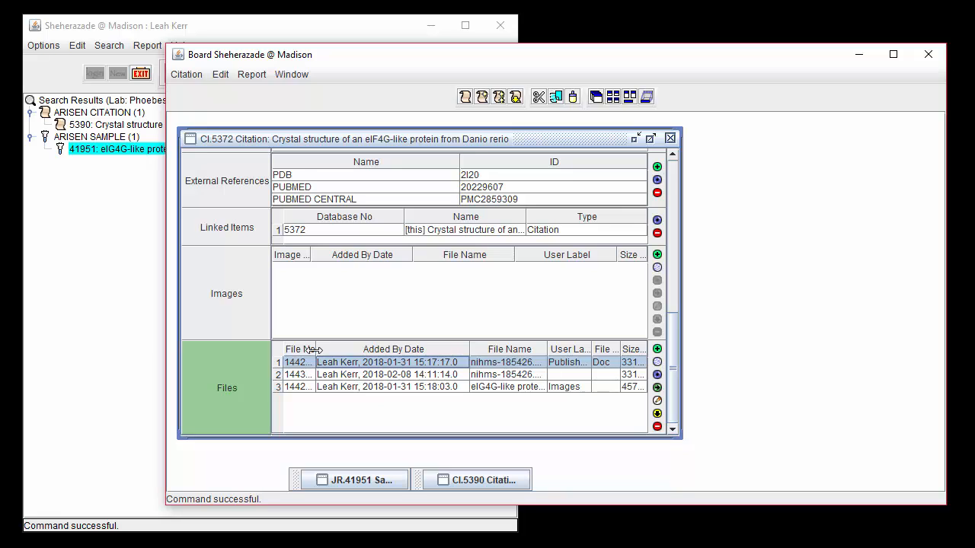
left_click_drag(323, 349, 350, 350)
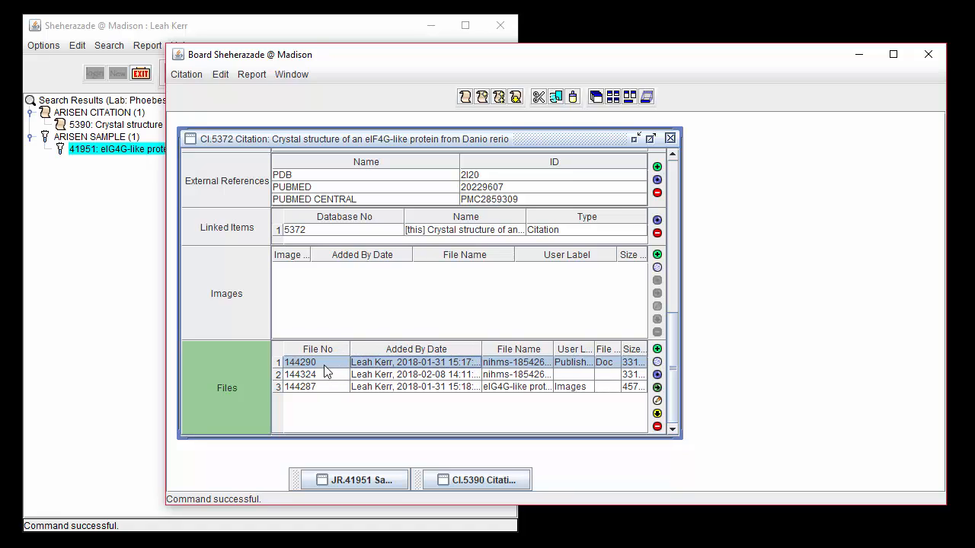
left_click(636, 138)
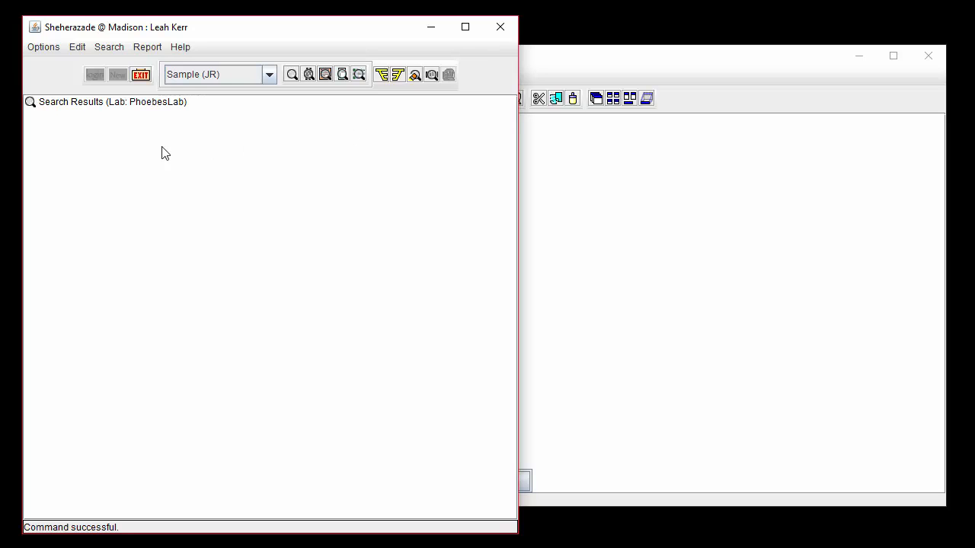
- Start a citation search by owner and set the Created By criterion to L*
left_click(106, 51)
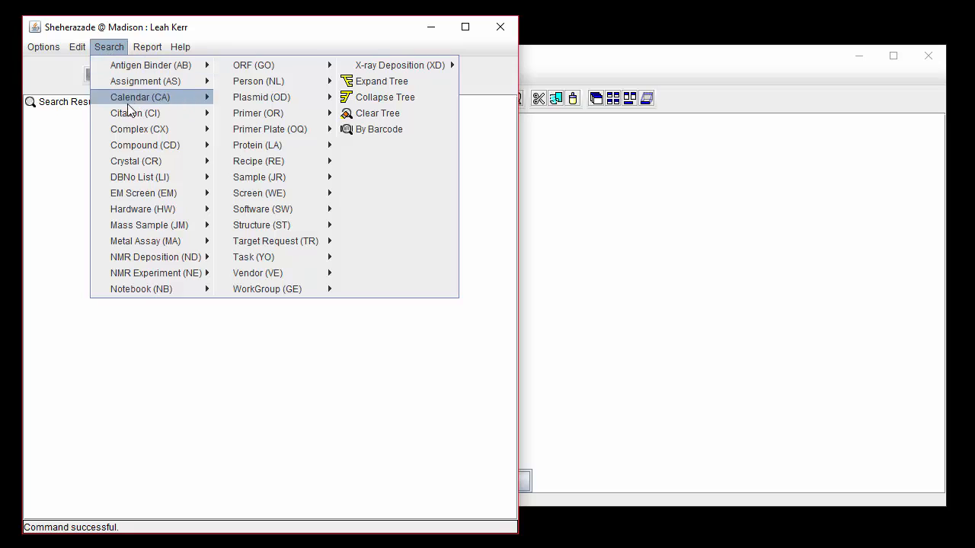
mouse_move(171, 112)
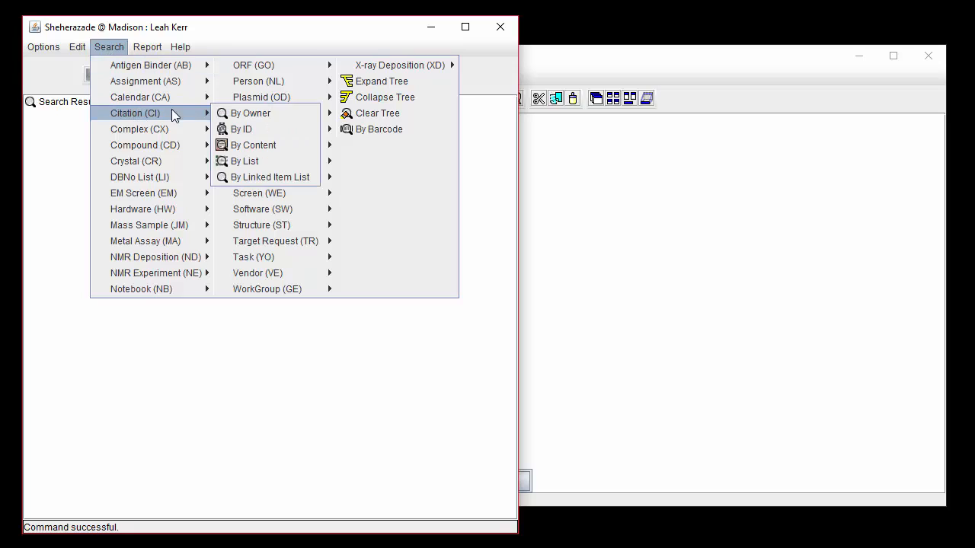
left_click(244, 112)
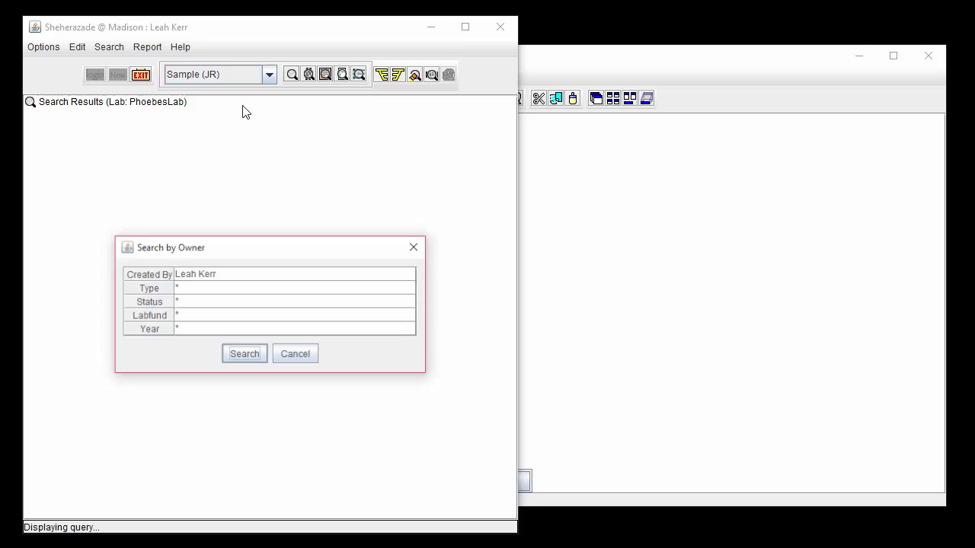
left_click(246, 278)
left_click(247, 275)
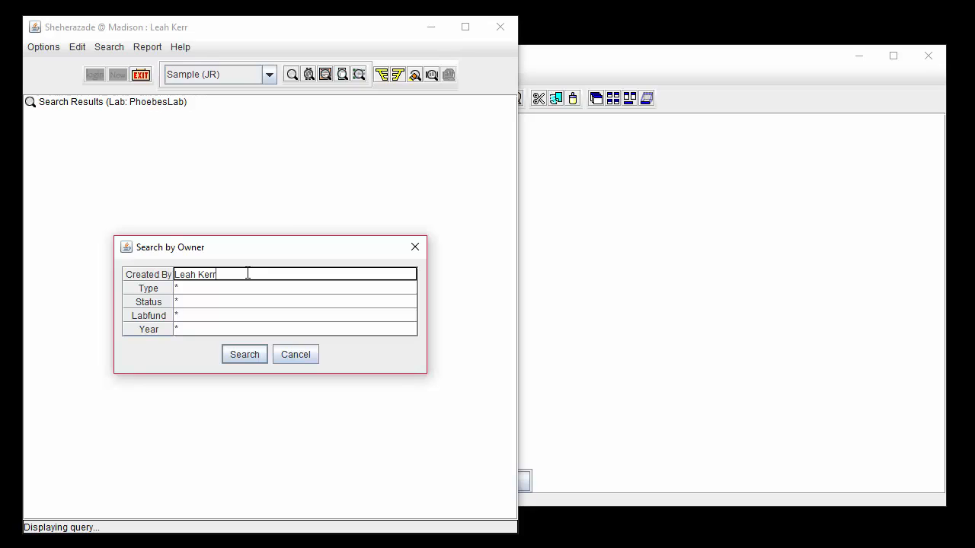
left_click_drag(248, 273, 154, 283)
key("BackSpace")
type("L*")
key("Return")
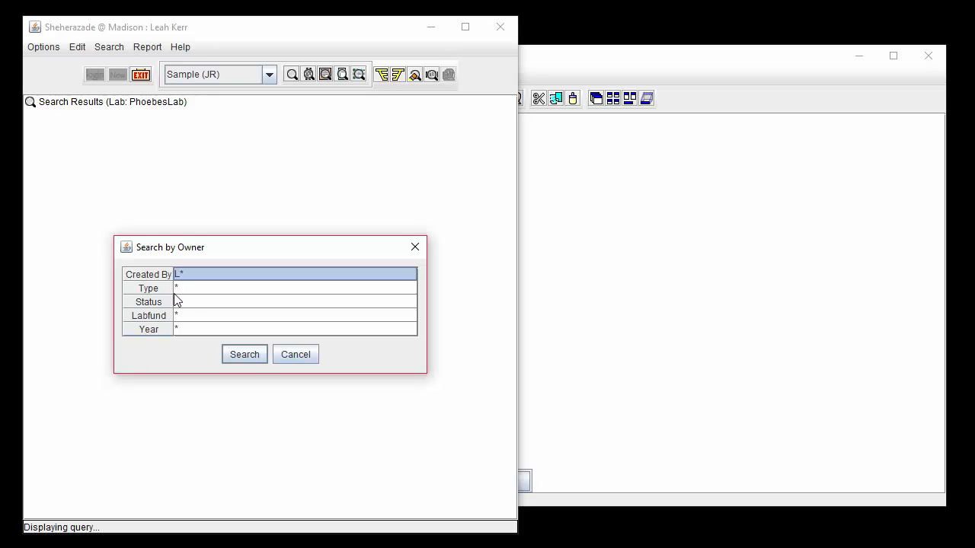
- Limit the owner search to type Manuscript and years between 2000 and 2018, and run it
left_click(233, 289)
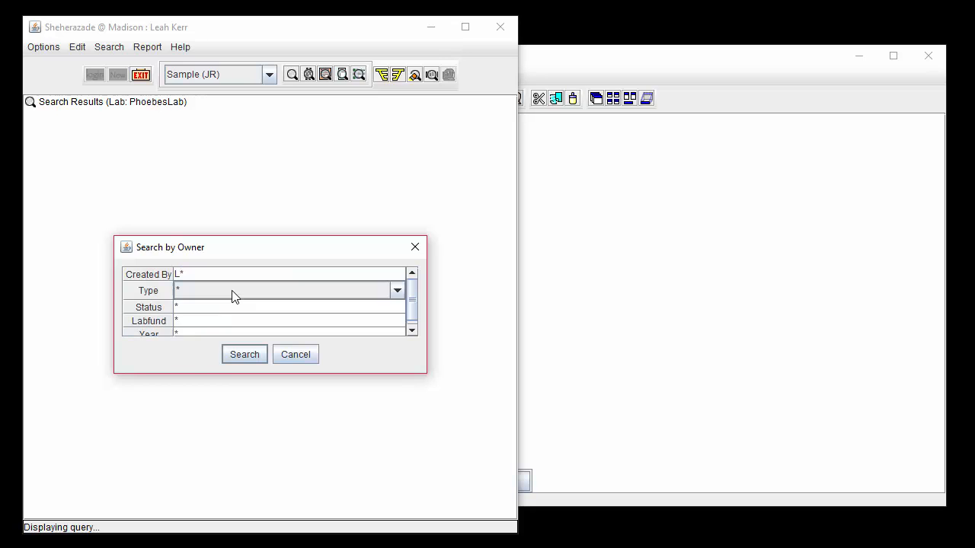
left_click(224, 371)
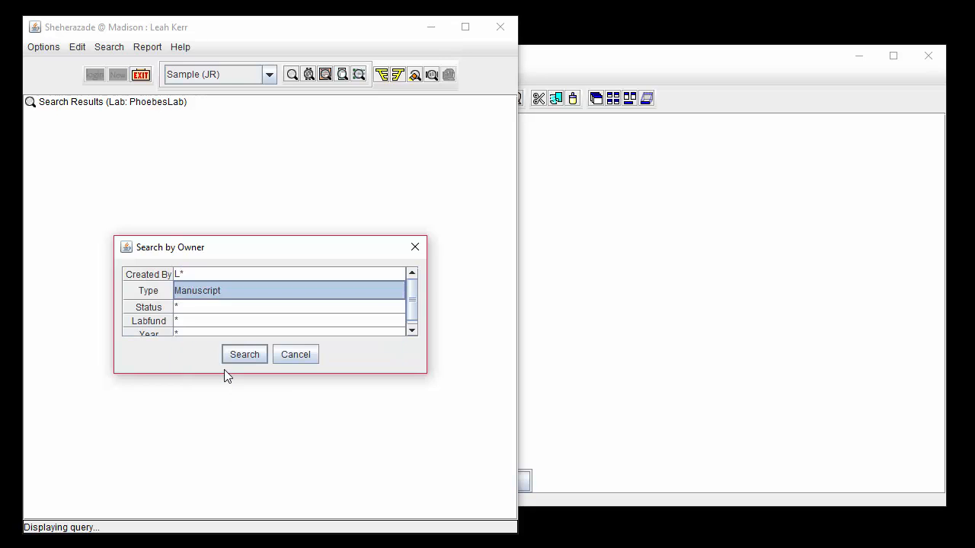
left_click(222, 334)
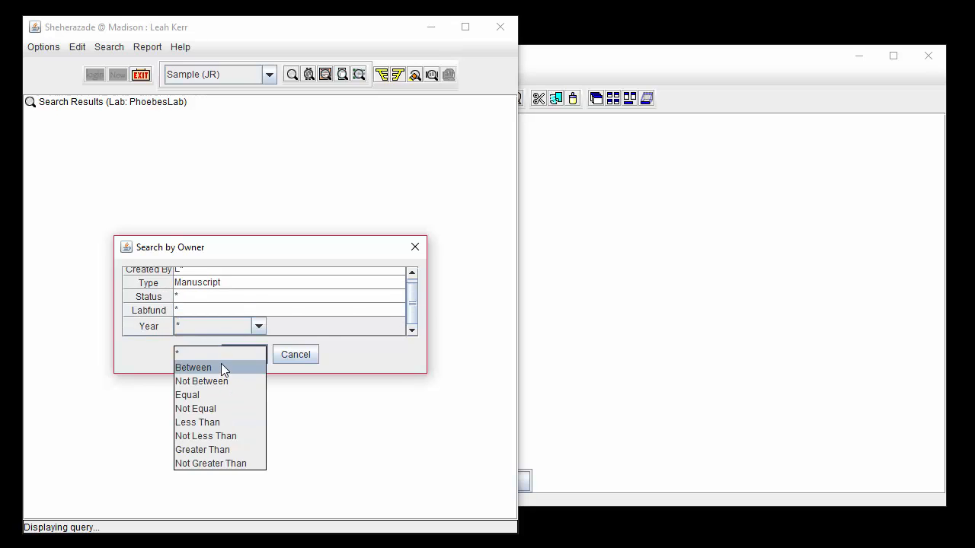
left_click(221, 365)
left_click(299, 323)
key("BackSpace")
key("BackSpace")
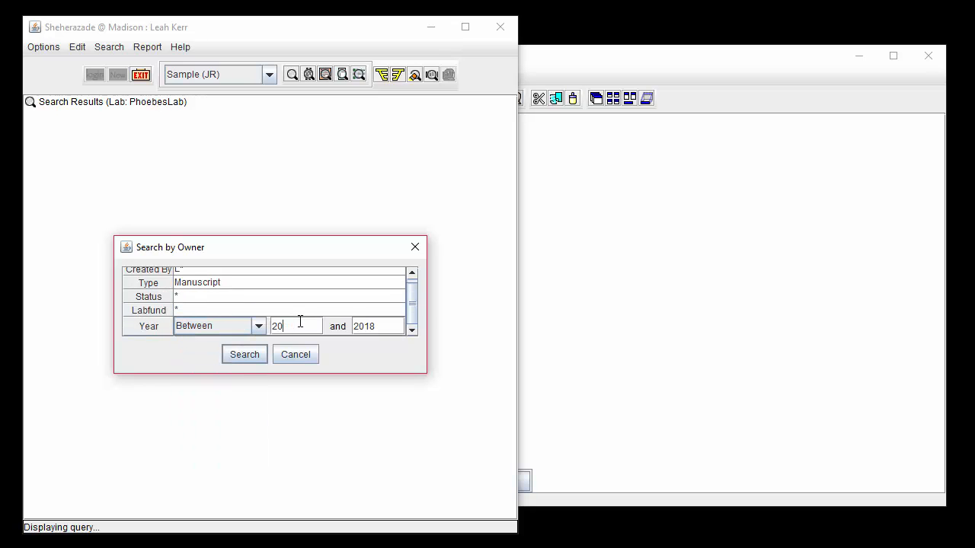
type("00")
left_click(257, 354)
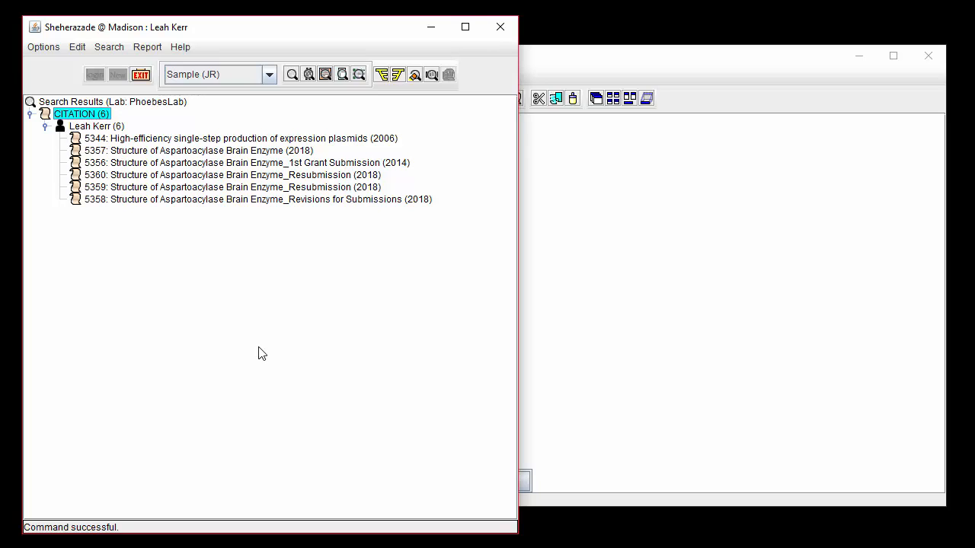
- Start a citation search by content and enter the first author's surname between asterisk wildcards in the first Author criterion
left_click(108, 47)
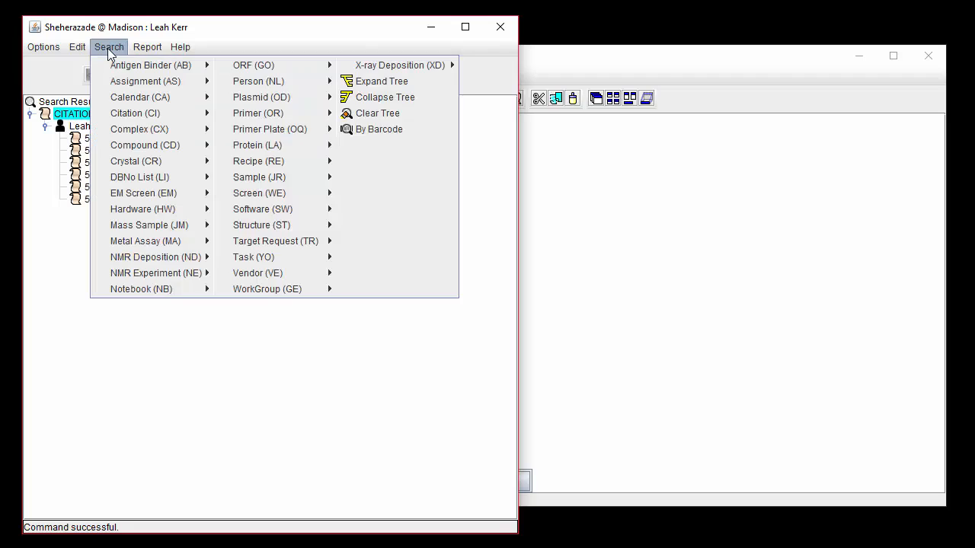
mouse_move(194, 114)
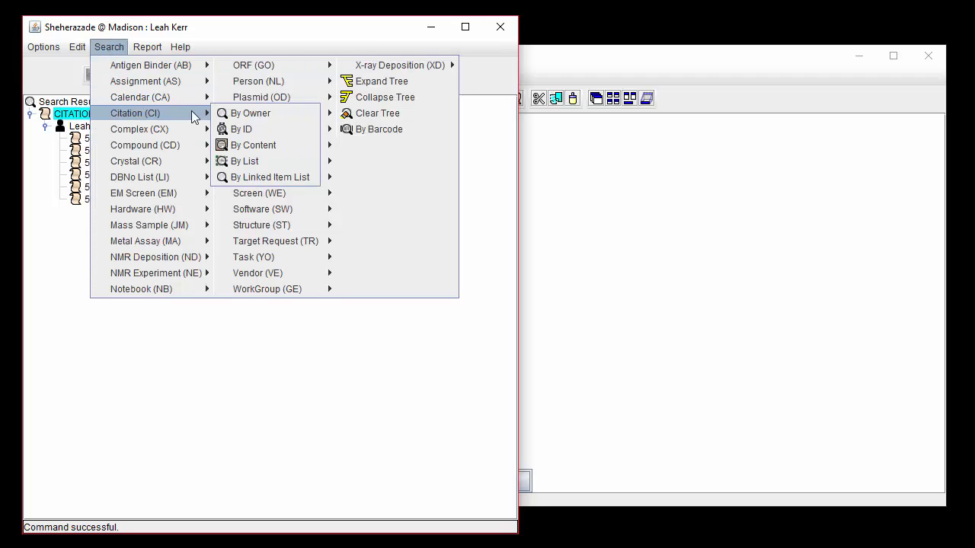
left_click(240, 151)
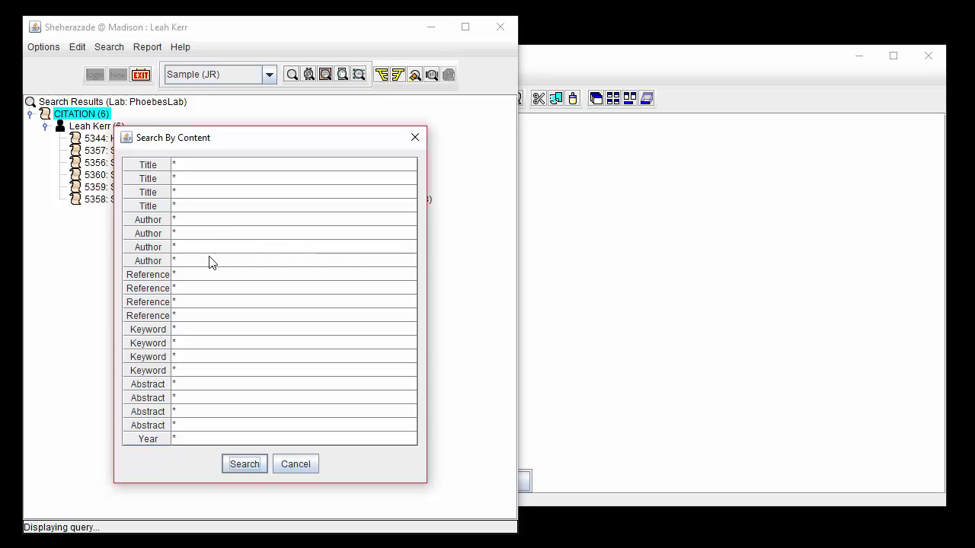
left_click(198, 232)
left_click(196, 217)
left_click(197, 218)
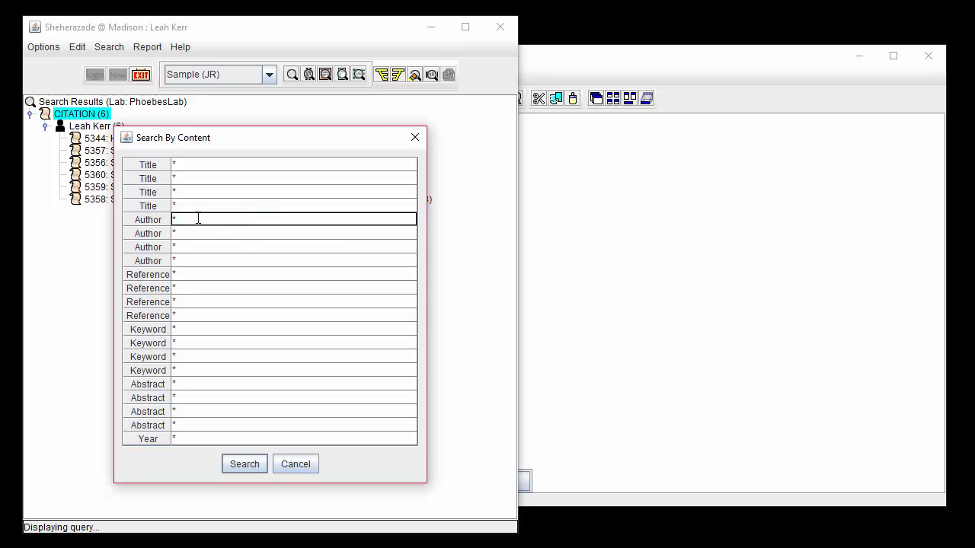
type("Bitto")
type("*")
- Enter the second author's surname between asterisk wildcards in the second Author criterion and run the content search
double_click(194, 233)
type("Huang")
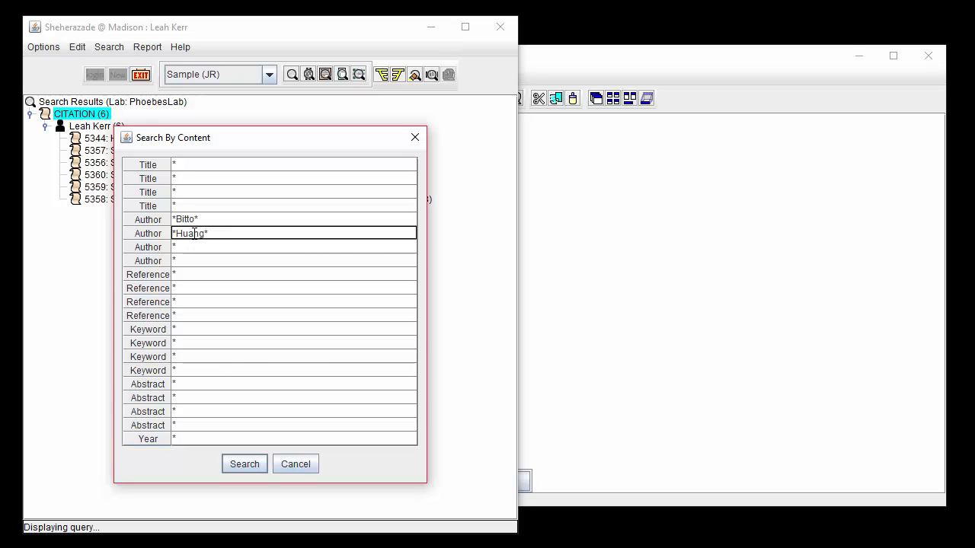
type("*")
left_click(254, 471)
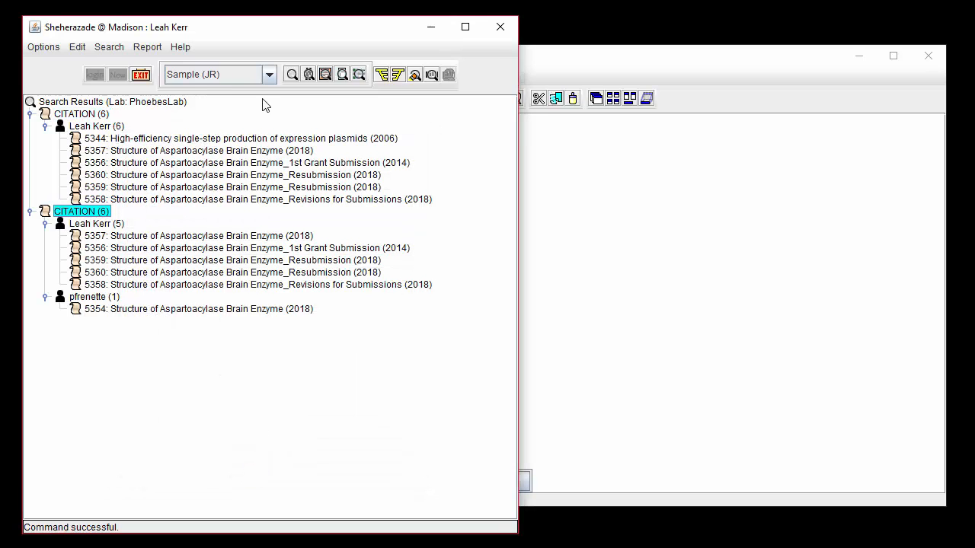
- Switch the record type to search from Sample to Citation (CI) and start a search by ID
left_click(269, 75)
scroll(251, 103, "up", 5)
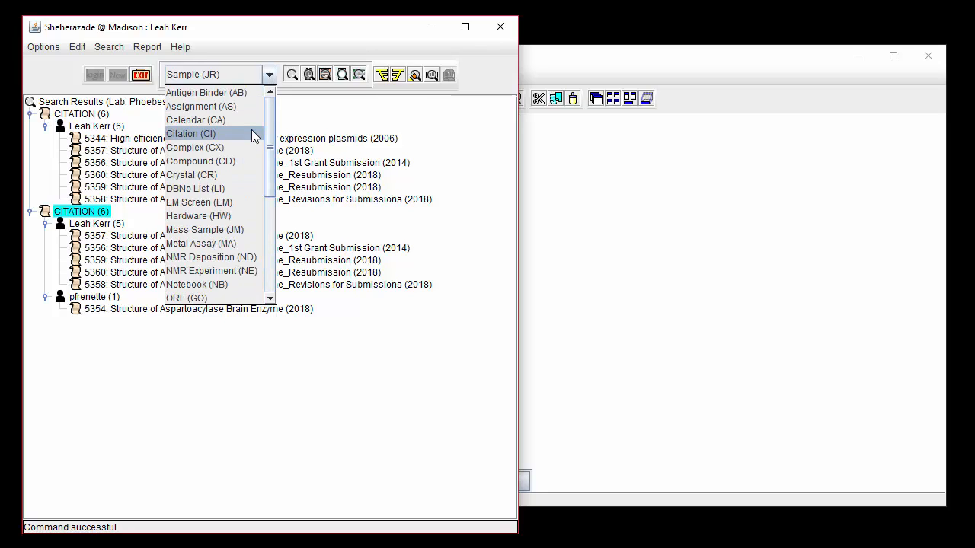
left_click(254, 135)
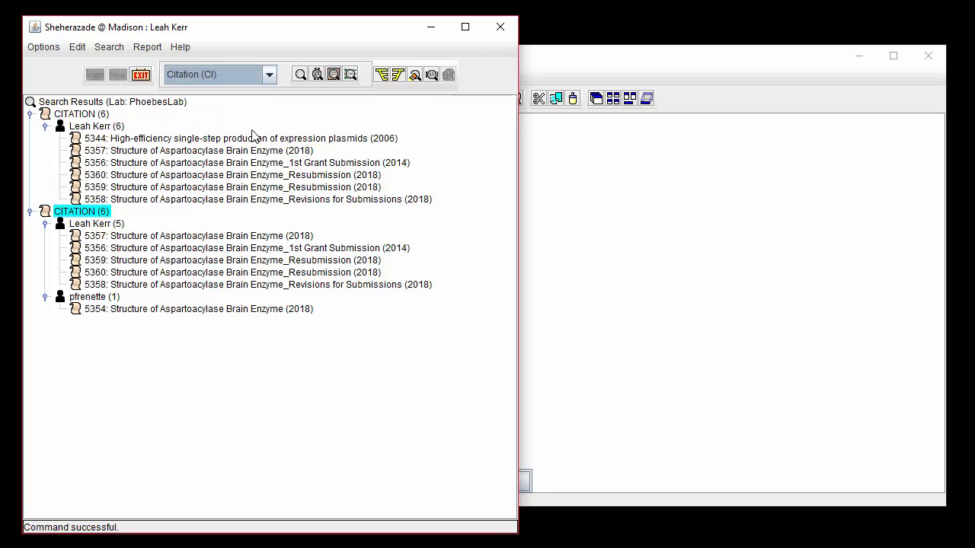
left_click(317, 77)
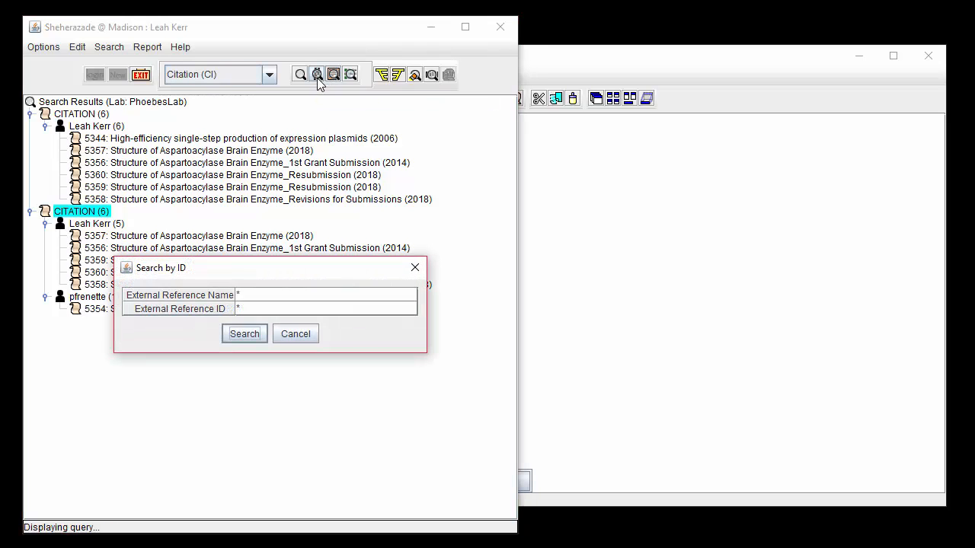
- Set the External Reference Name to PUBMED, paste the copied reference ID as the External Reference ID, and run the search
left_click(397, 297)
left_click_drag(395, 335, 398, 384)
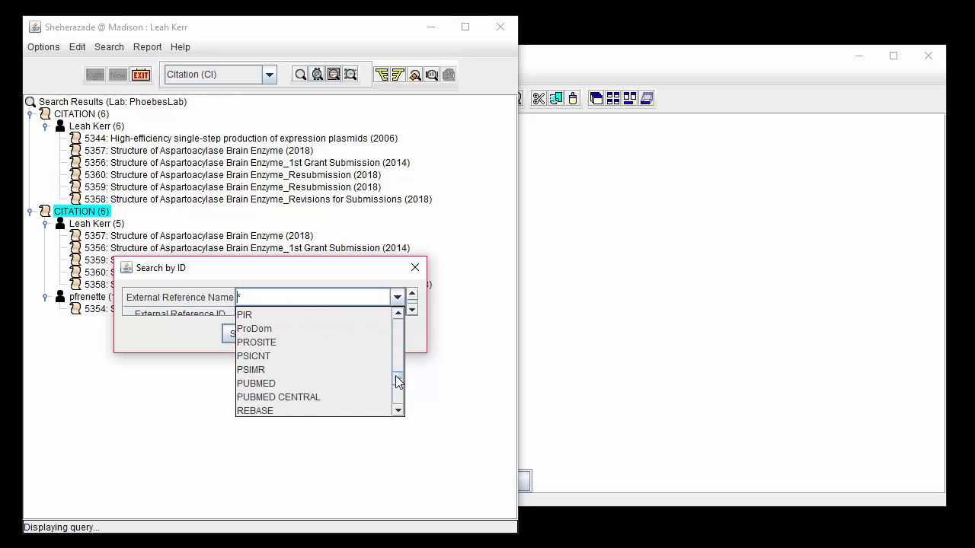
left_click(366, 378)
left_click(327, 307)
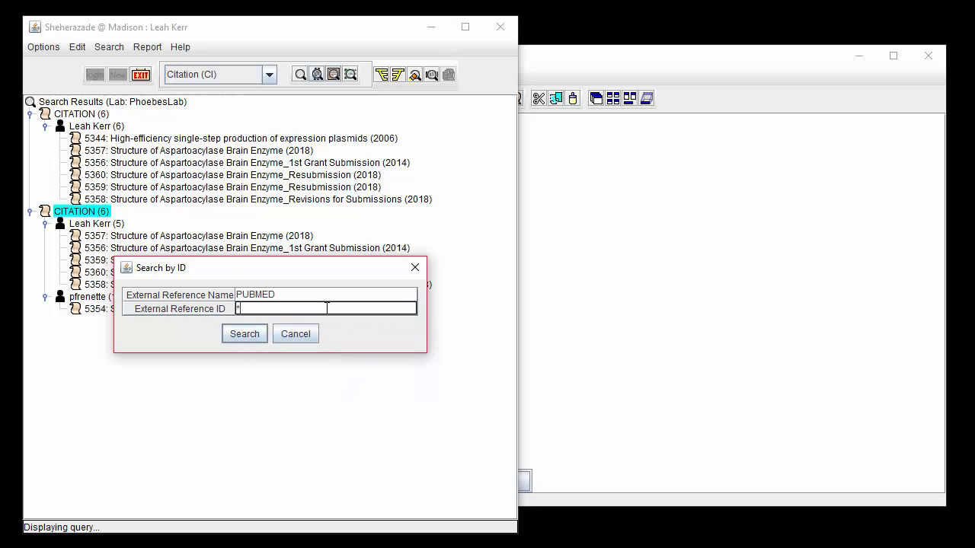
key("BackSpace")
type("20229607")
left_click(229, 337)
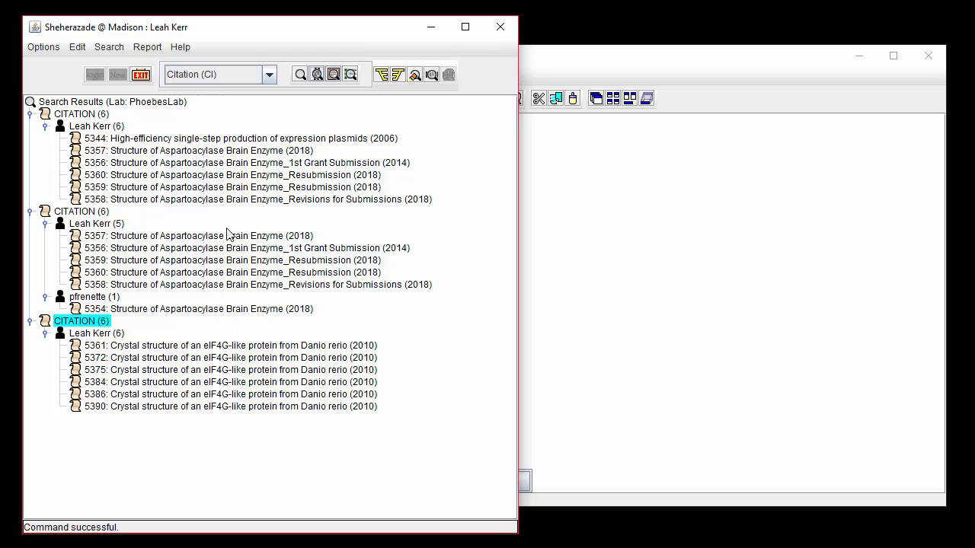
- Open citation 5357 from the first set of search results and add a blank Info entry to it
left_click(226, 153)
double_click(226, 156)
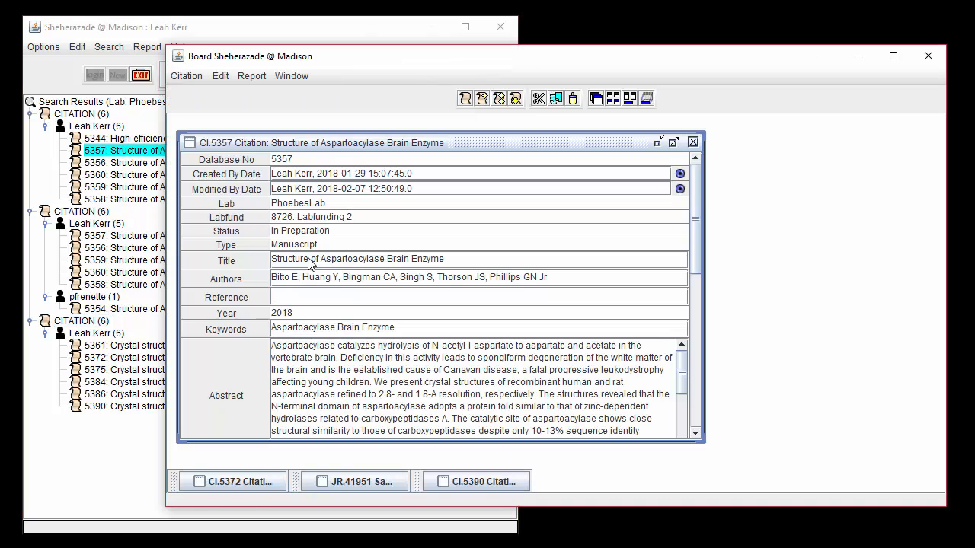
scroll(340, 195, "down", 5)
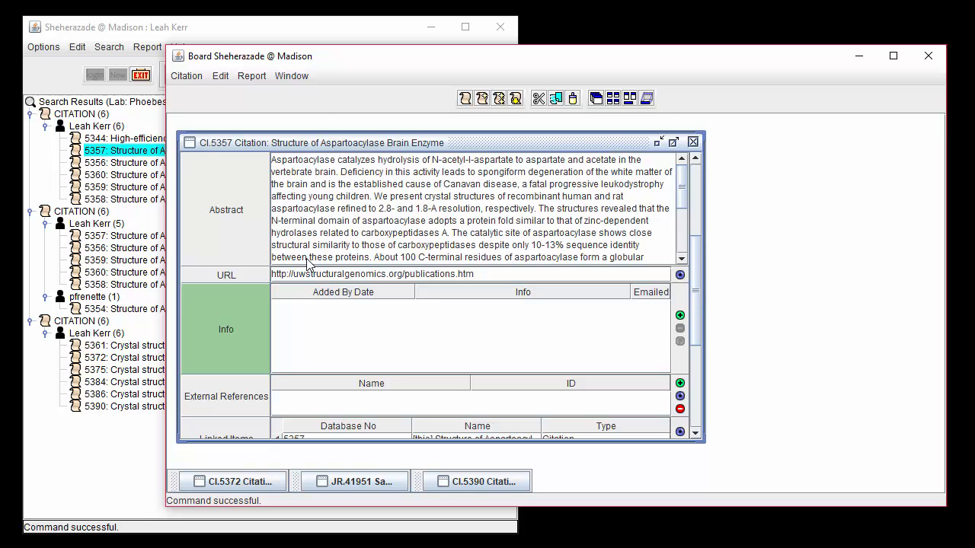
left_click(680, 315)
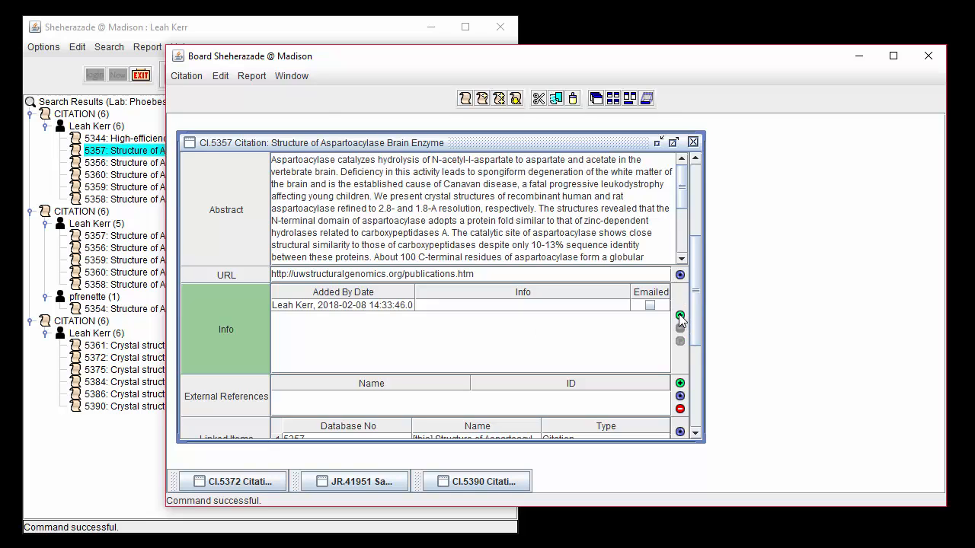
- Write in the Info entry that the named doctor "called to ask about the results of phase 2. Please respond." and save citation CI.5357
double_click(492, 306)
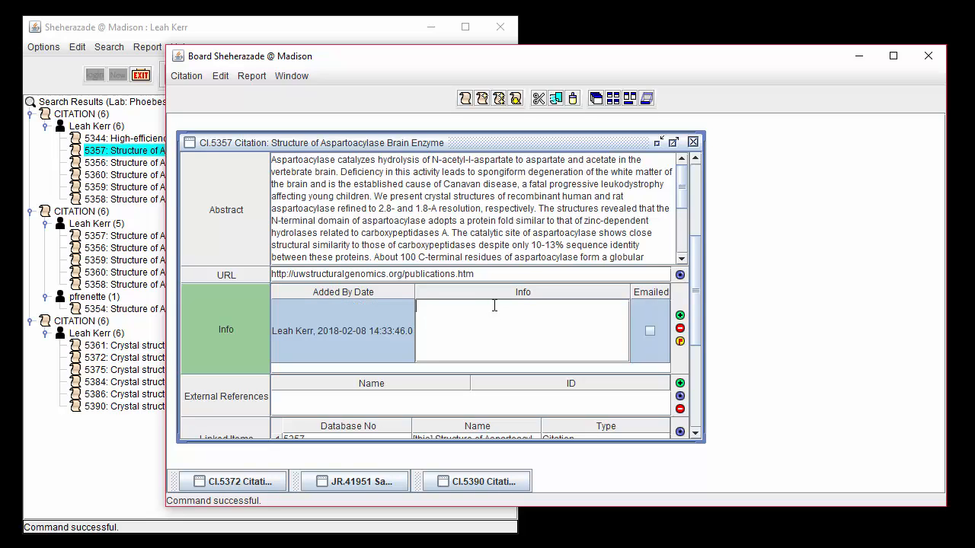
type("Dr. Tonelli called to ask about the resul")
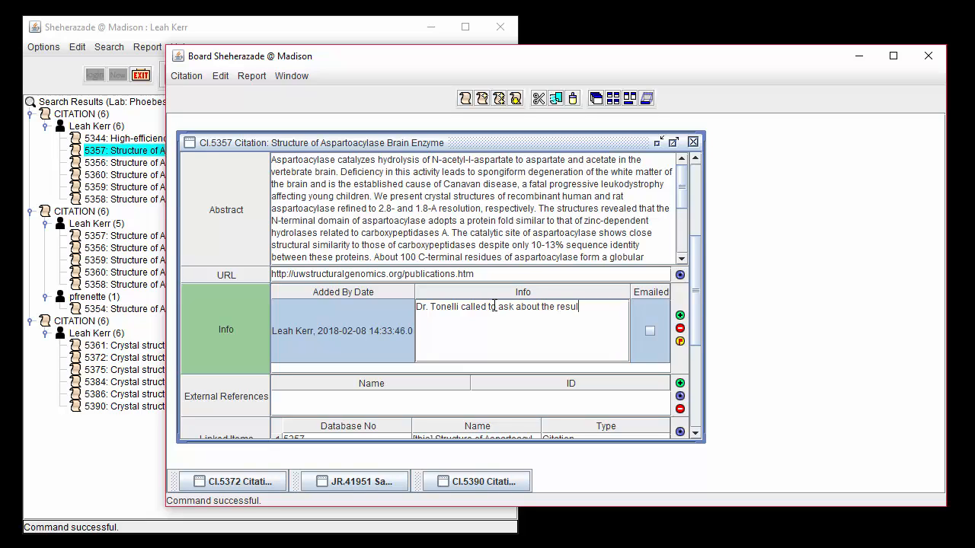
type("ts of phase 2. Please respond.")
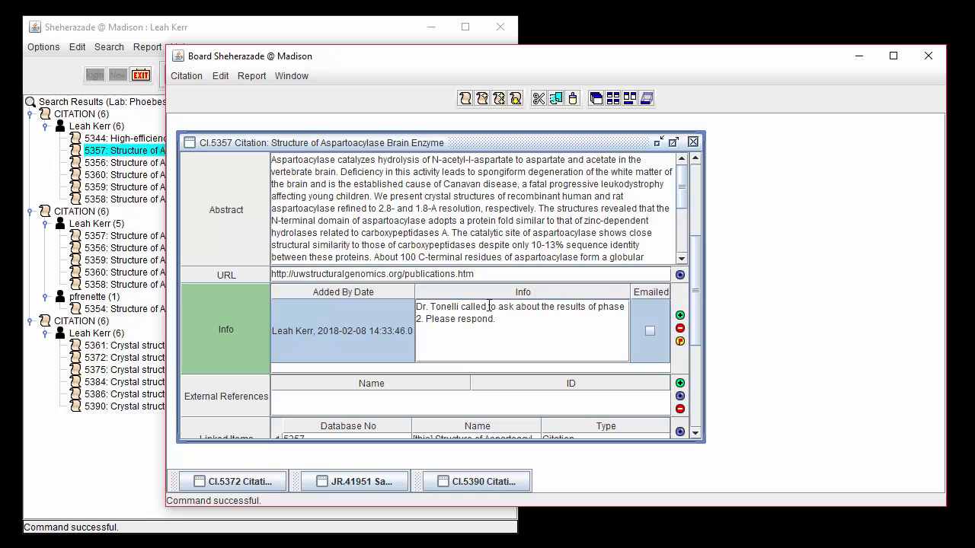
left_click(191, 75)
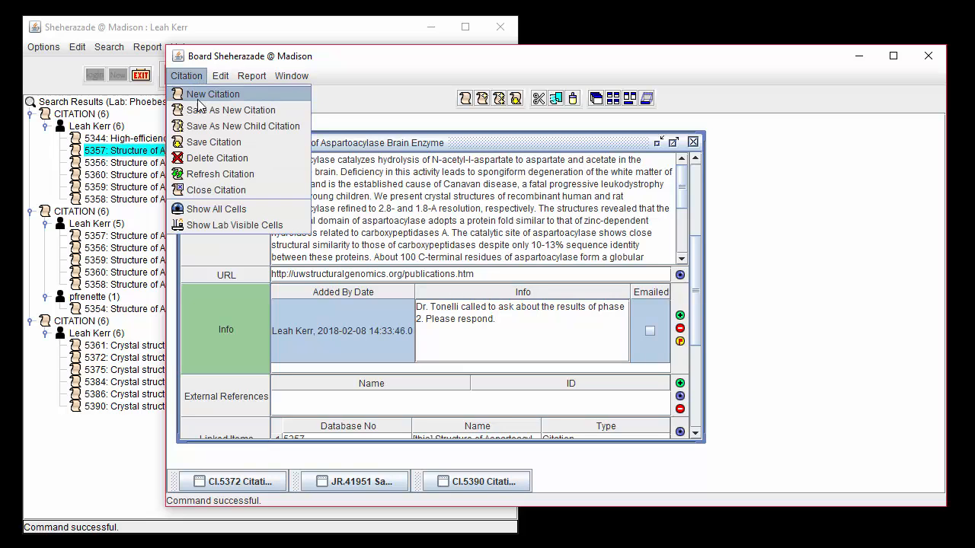
left_click(217, 142)
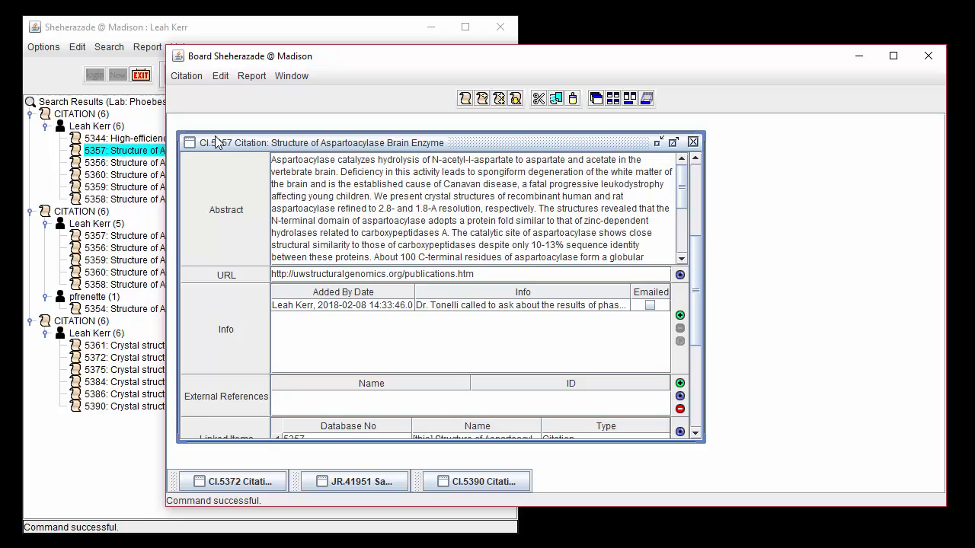
- Email the phase 2 Info entry from citation CI.5357 and close the record
left_click(566, 308)
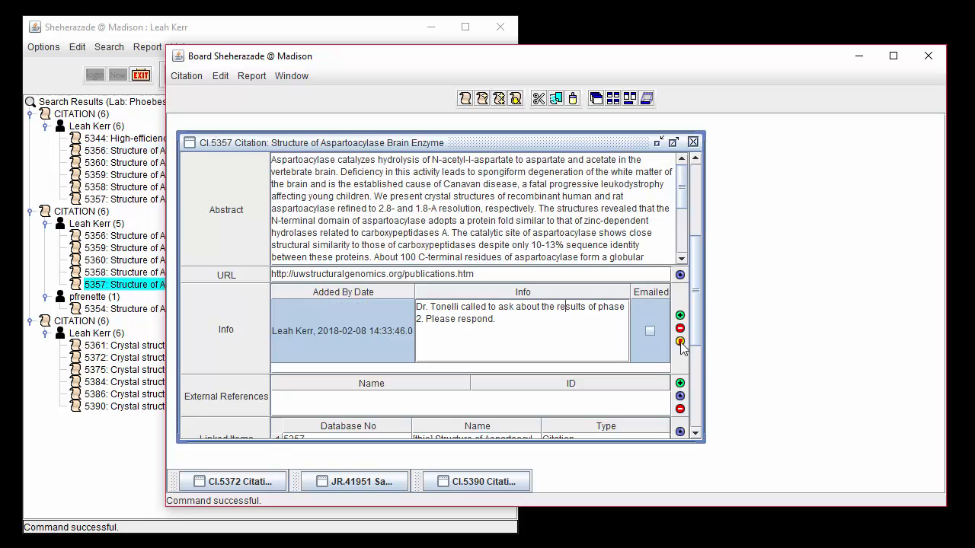
left_click(680, 342)
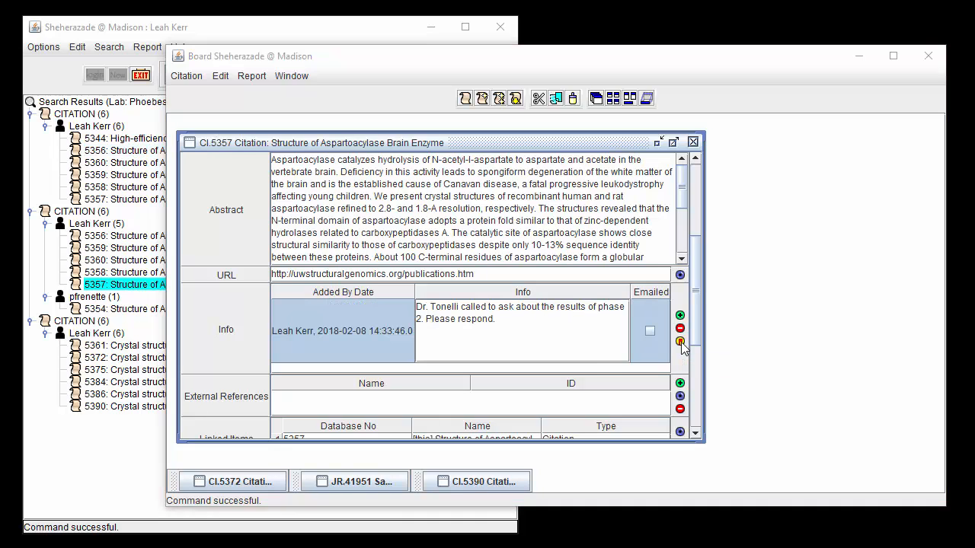
left_click(443, 352)
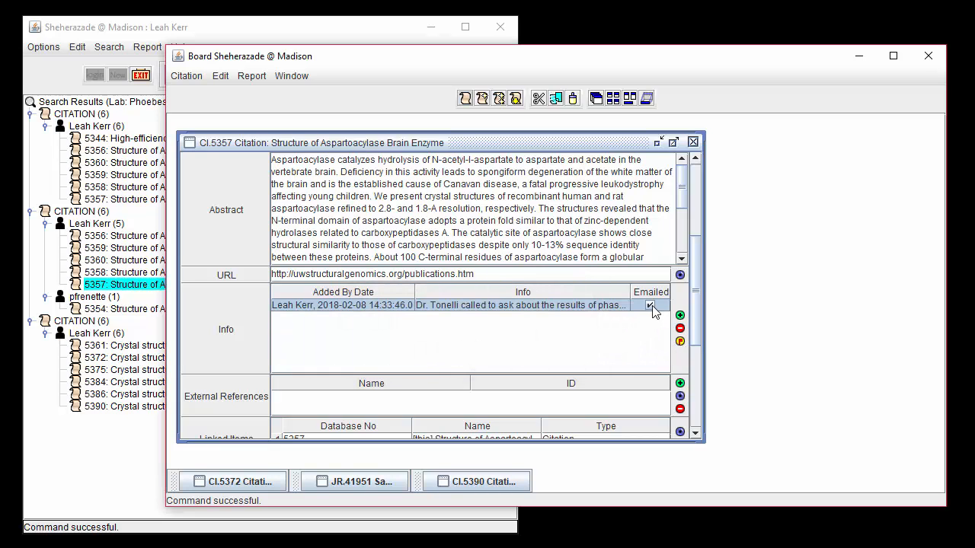
left_click(693, 143)
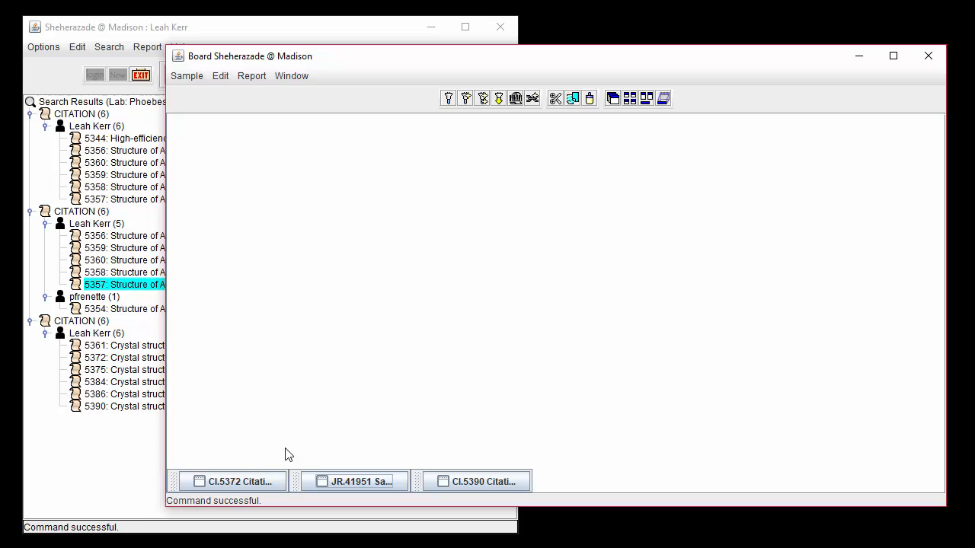
- Open the 1st Grant Submission citation 5356 from the first search results and save it as a new child citation
left_click(70, 199)
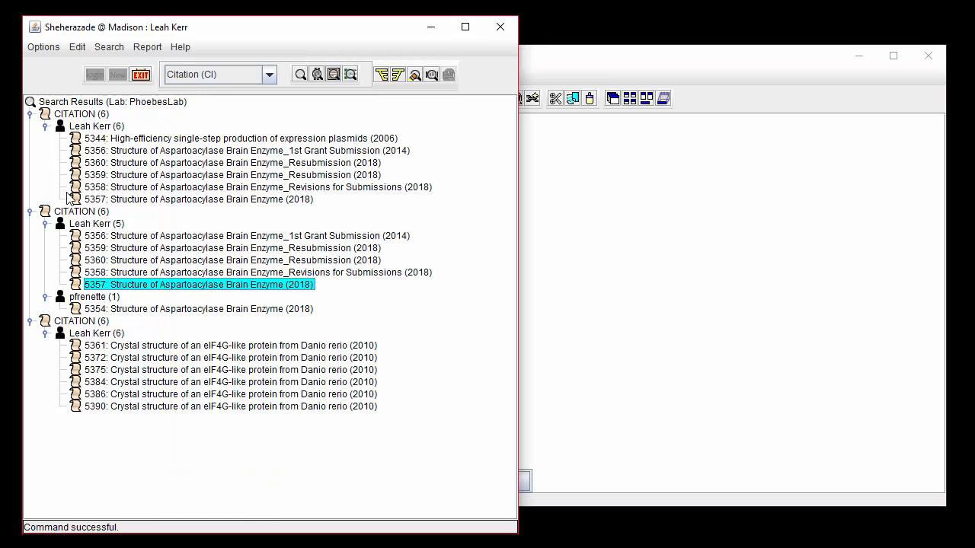
left_click(197, 152)
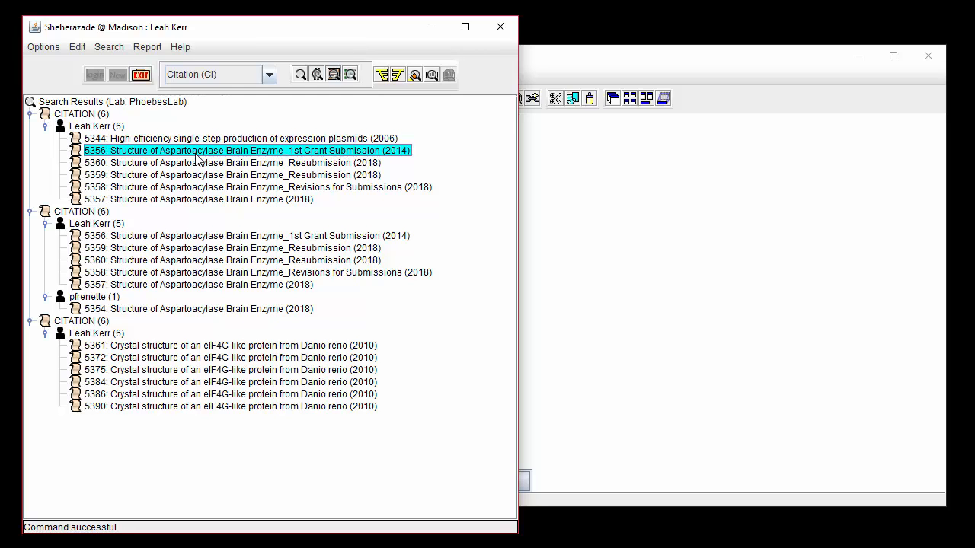
double_click(197, 157)
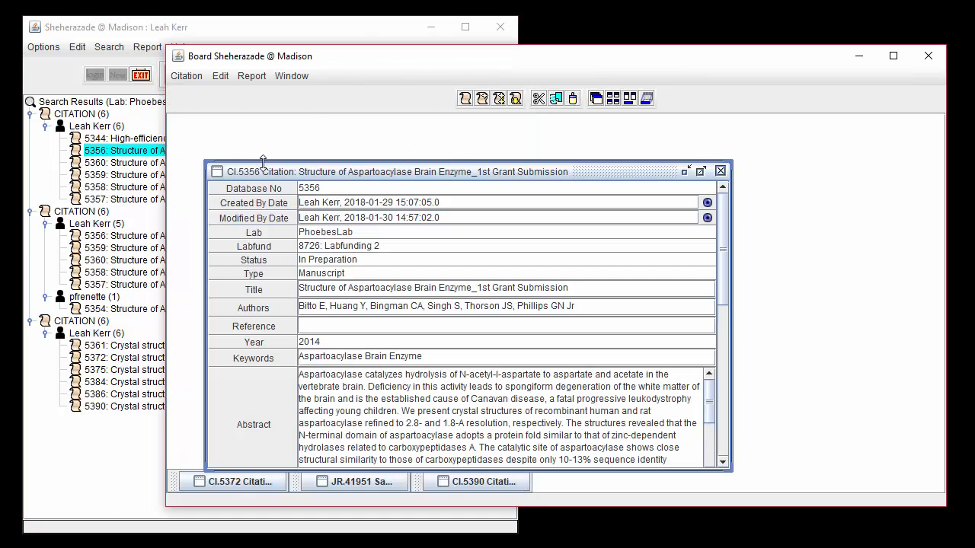
left_click_drag(264, 174, 240, 139)
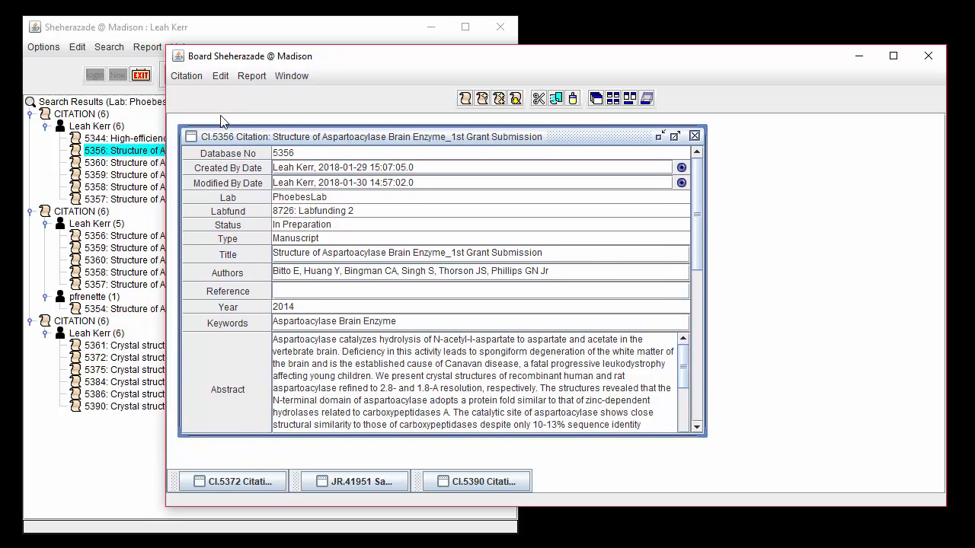
left_click(186, 76)
left_click(218, 130)
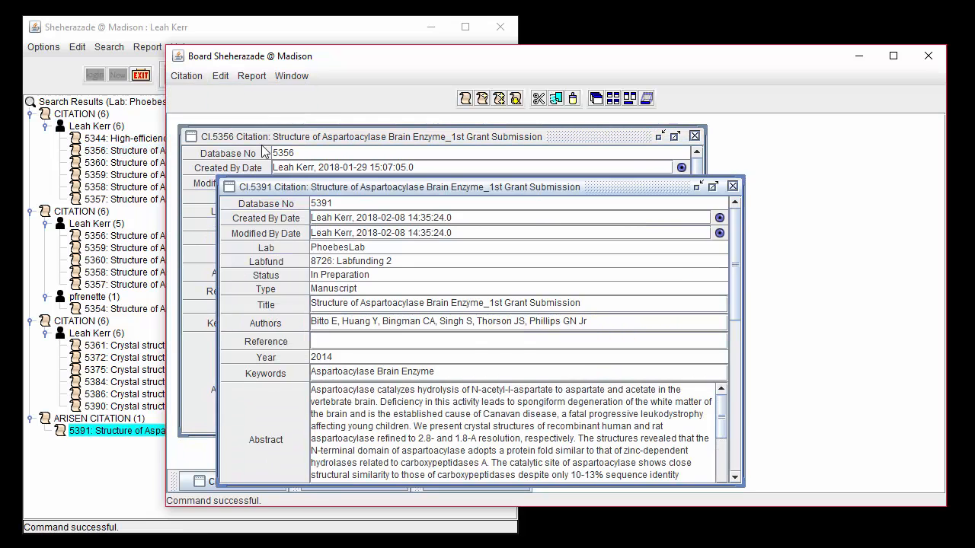
- Change the title of child citation CI.5391 to "Structure of Aspartoacylase Brain Enzyme_ Resubmission" and save it
left_click_drag(584, 303, 491, 304)
key("BackSpace")
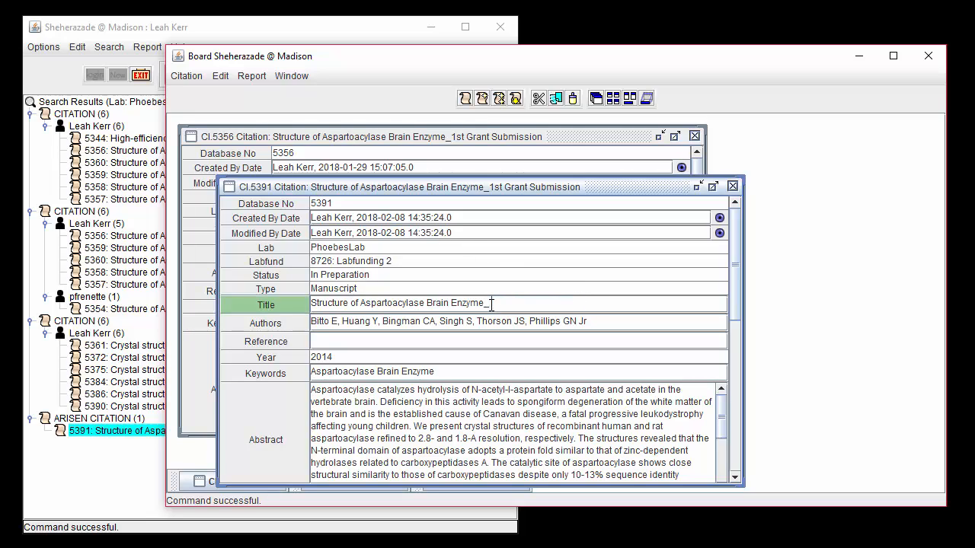
type("Resubmission")
left_click(190, 77)
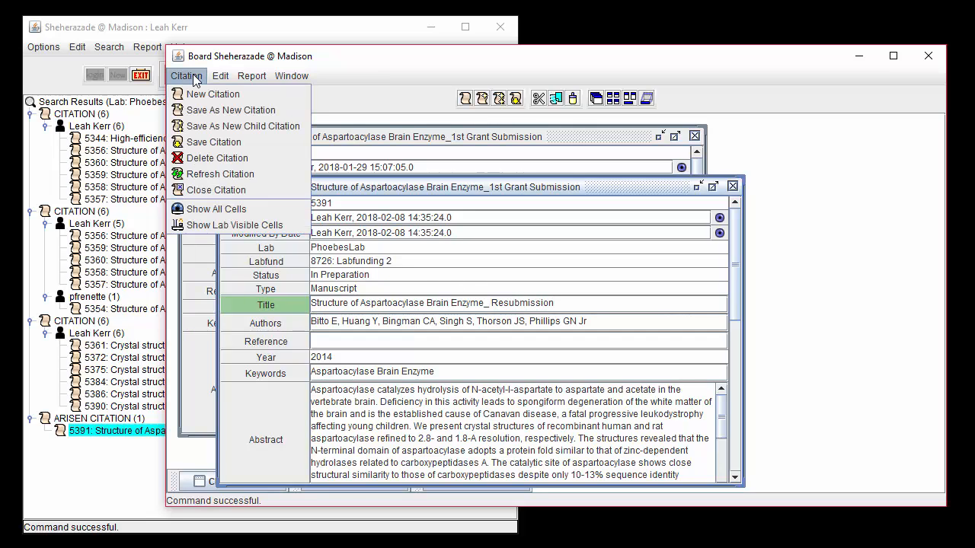
left_click(202, 141)
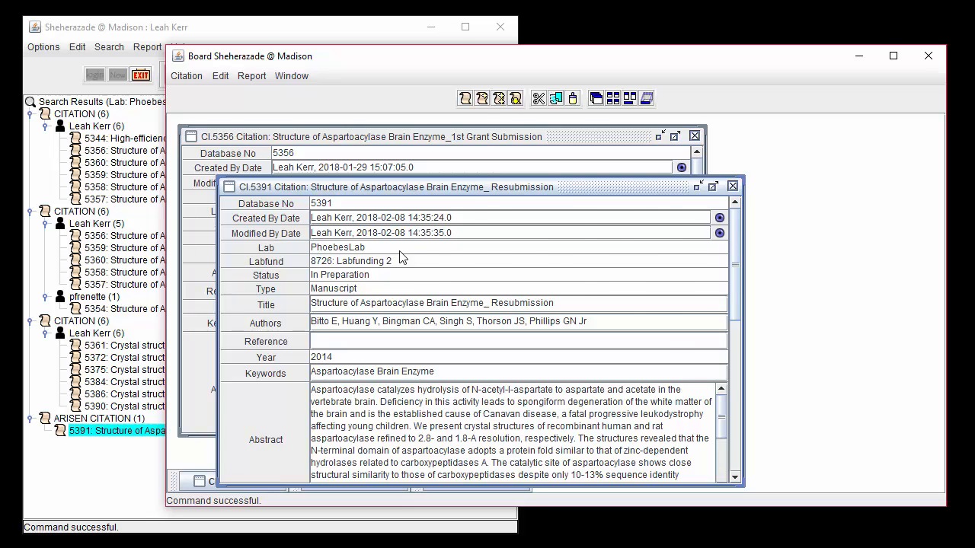
- Check the parent citation listed in the Linked Items of CI.5391
scroll(399, 282, "down", 10)
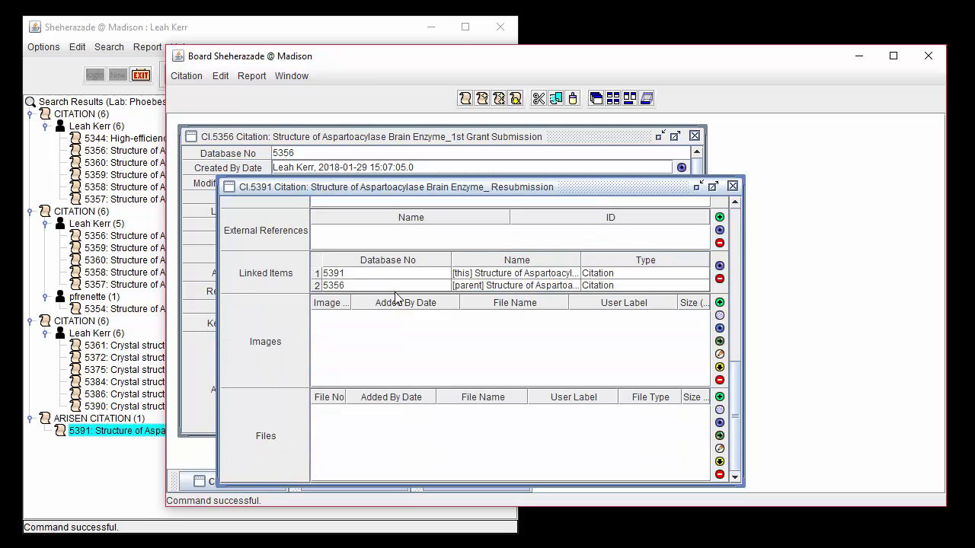
left_click(482, 286)
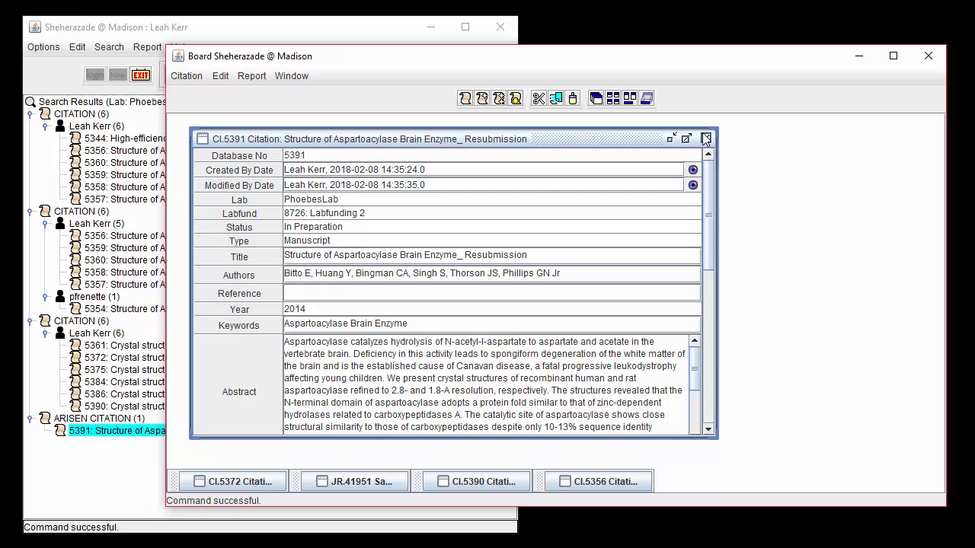
- Replace the author list of child citation CI.5391 with "Change to authors" without saving the record
left_click(577, 273)
double_click(543, 273)
key("shift+Home")
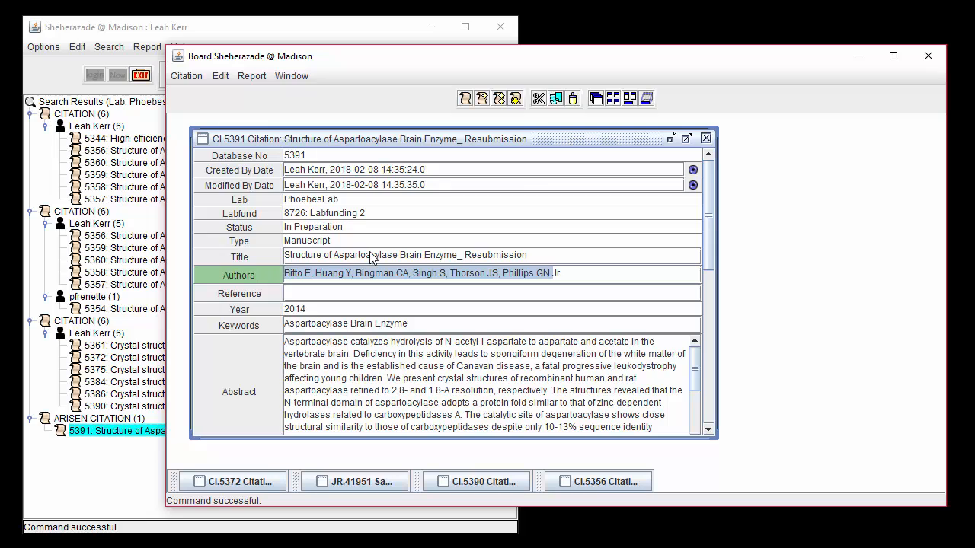
type("C")
key("Delete")
key("Delete")
key("Delete")
type("hang")
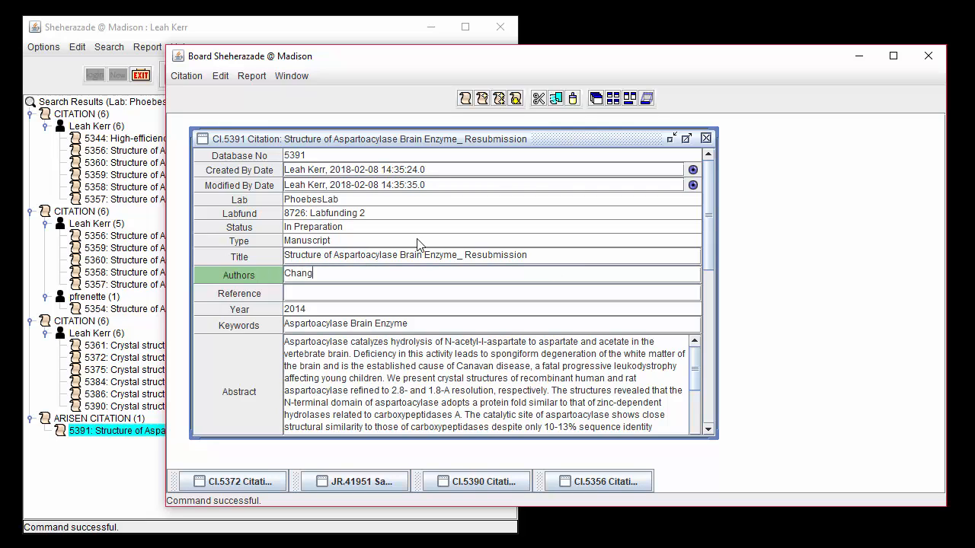
type("e to authors")
- Refresh citation CI.5391 to discard the unsaved change to its authors
left_click(187, 76)
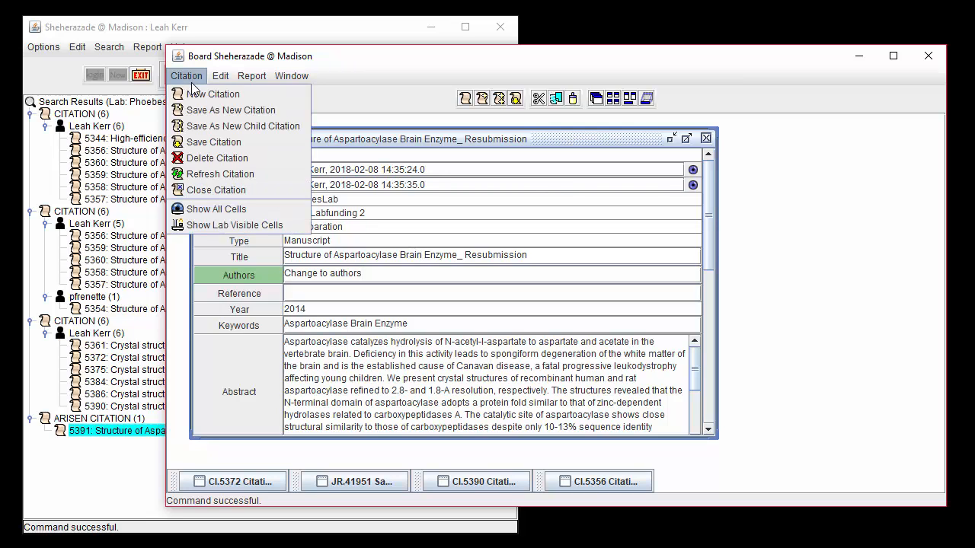
left_click(211, 176)
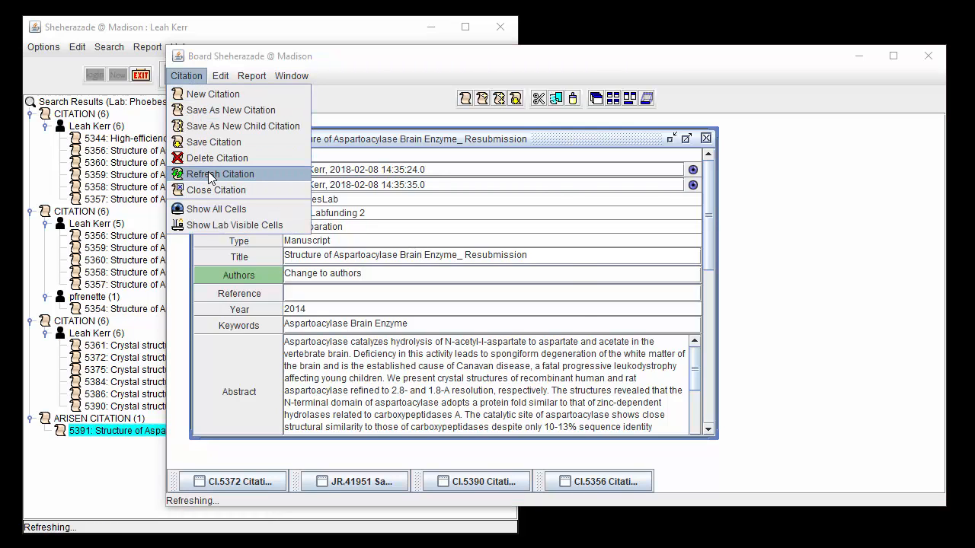
left_click(425, 316)
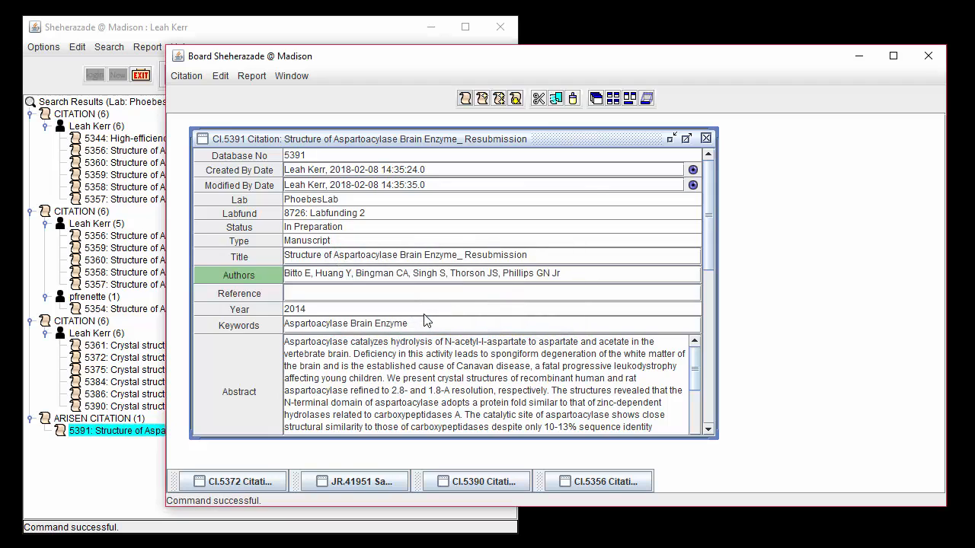
left_click(406, 273)
- Delete the Resubmission child citation CI.5391 and confirm the deletion
left_click(187, 81)
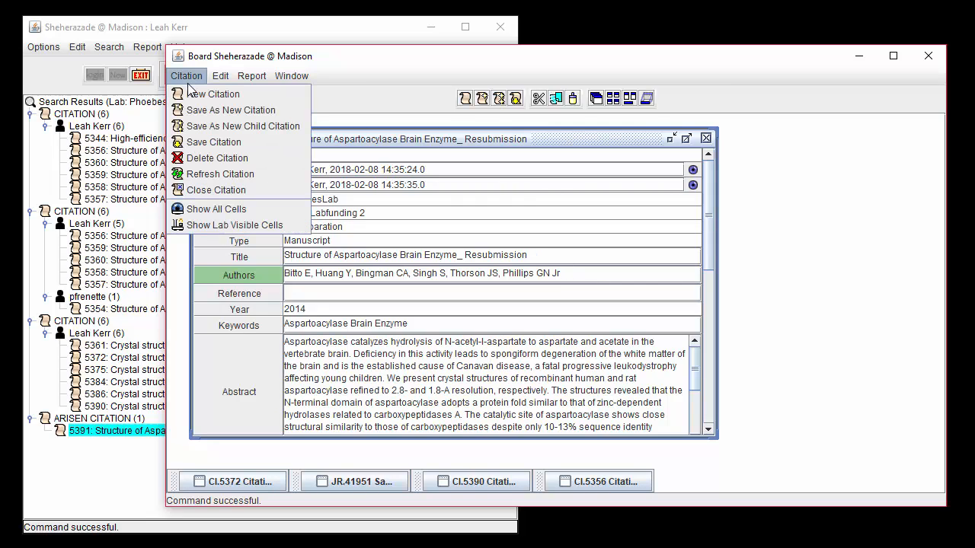
left_click(211, 158)
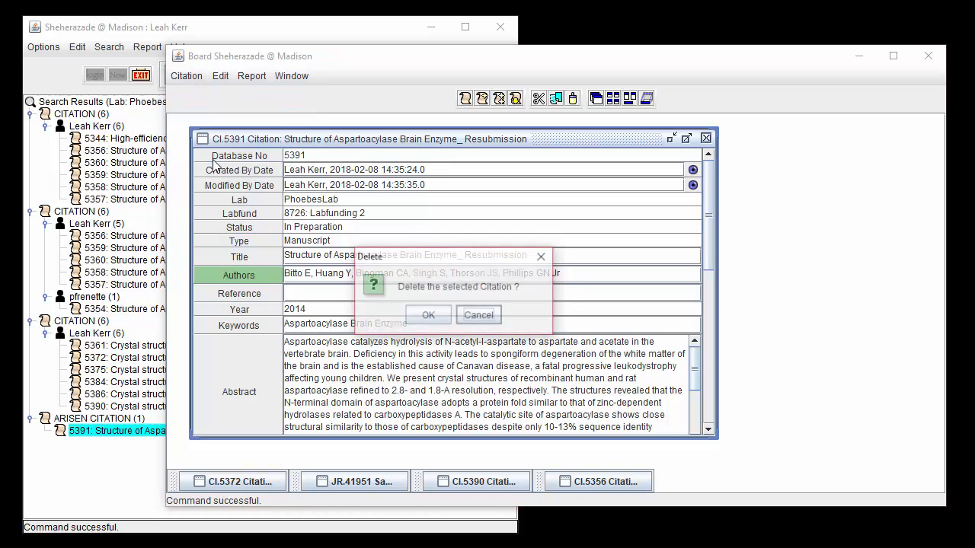
left_click(423, 315)
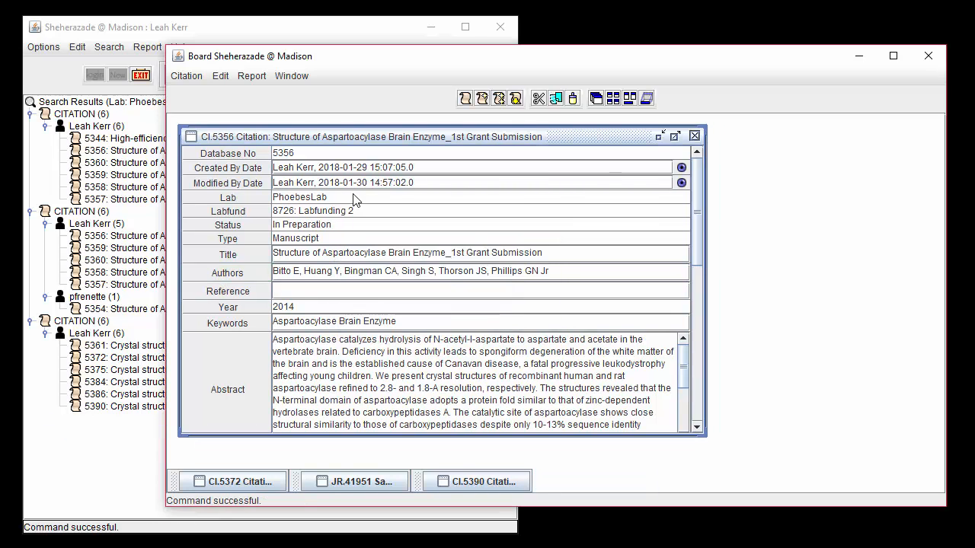
- Close the 1st Grant Submission citation CI.5356 and the eIF4G-like protein citation CI.5390
left_click(694, 137)
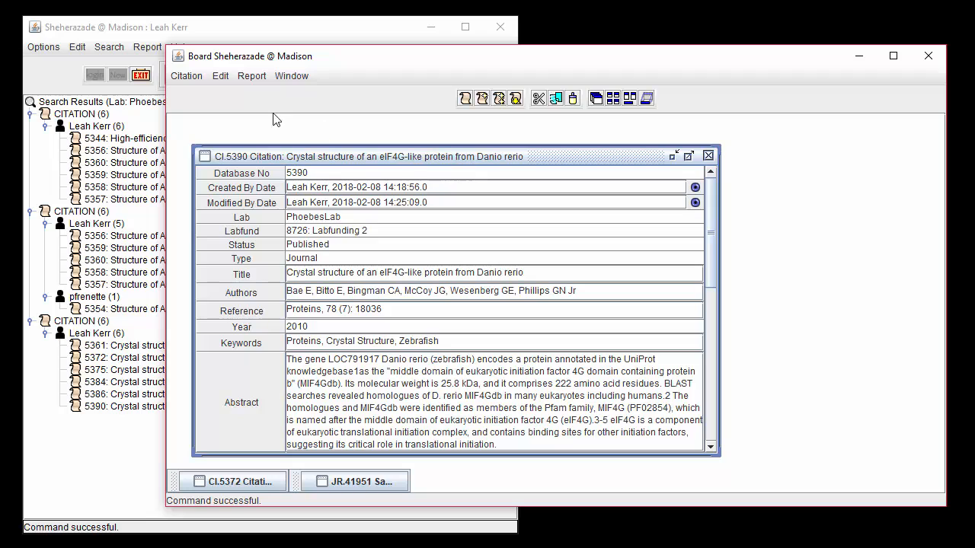
left_click(202, 78)
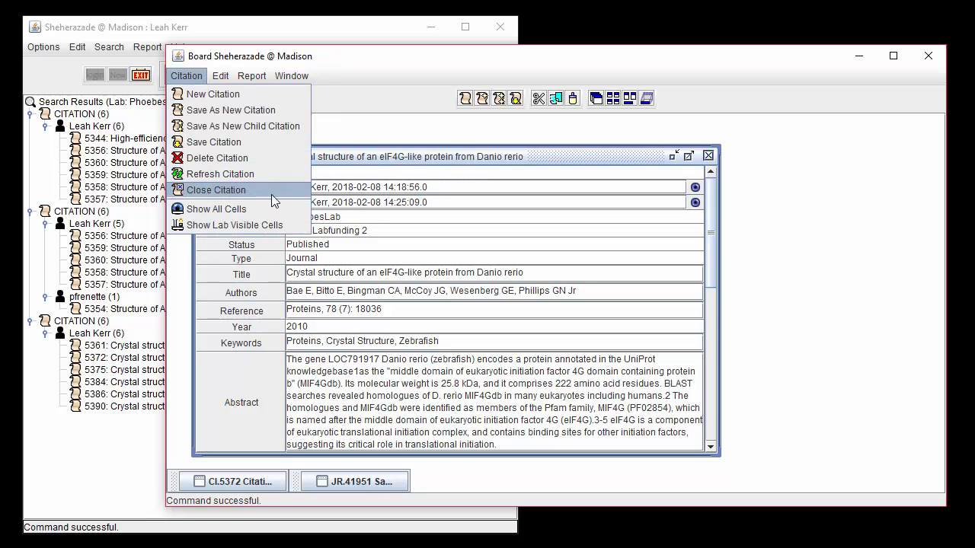